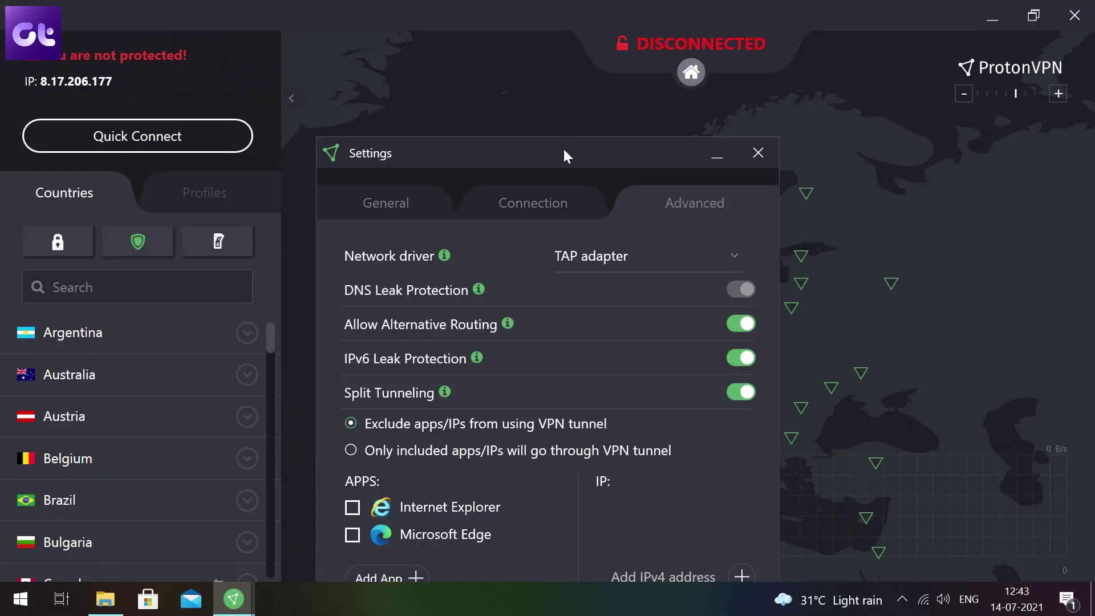
Review ProtonVPN's connection and advanced settings and default protocol choices, then pan the map over northern Europe
drag(565, 153, 591, 69)
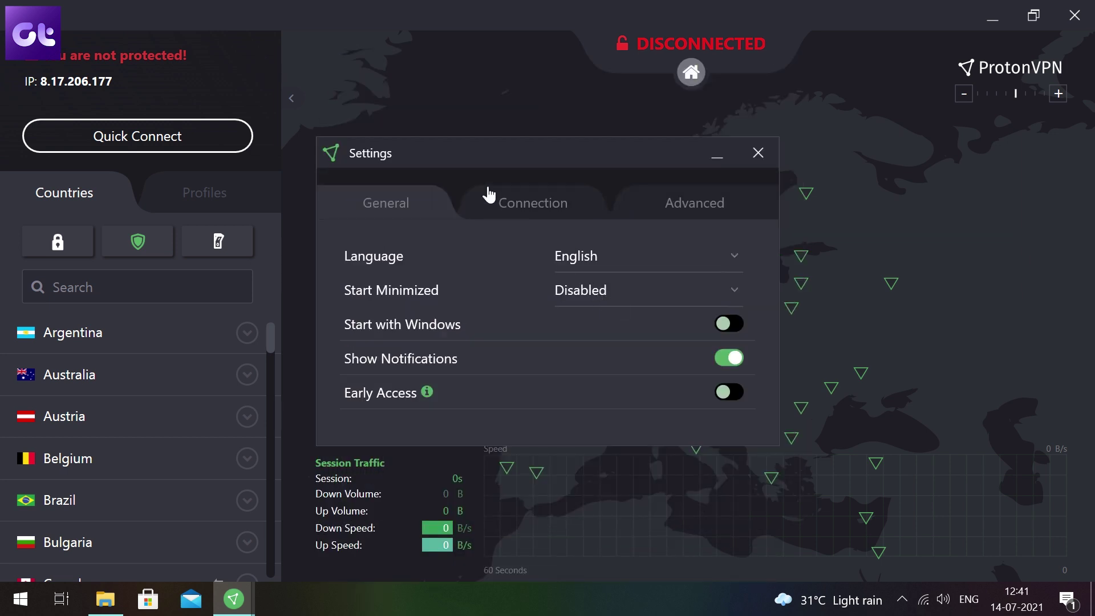
click(520, 203)
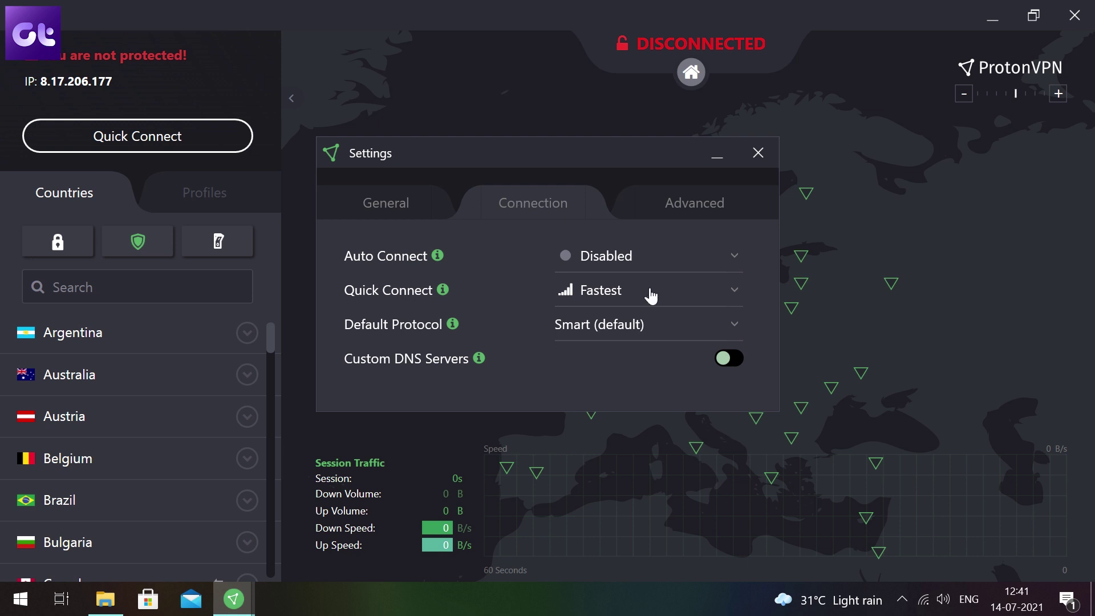
click(641, 220)
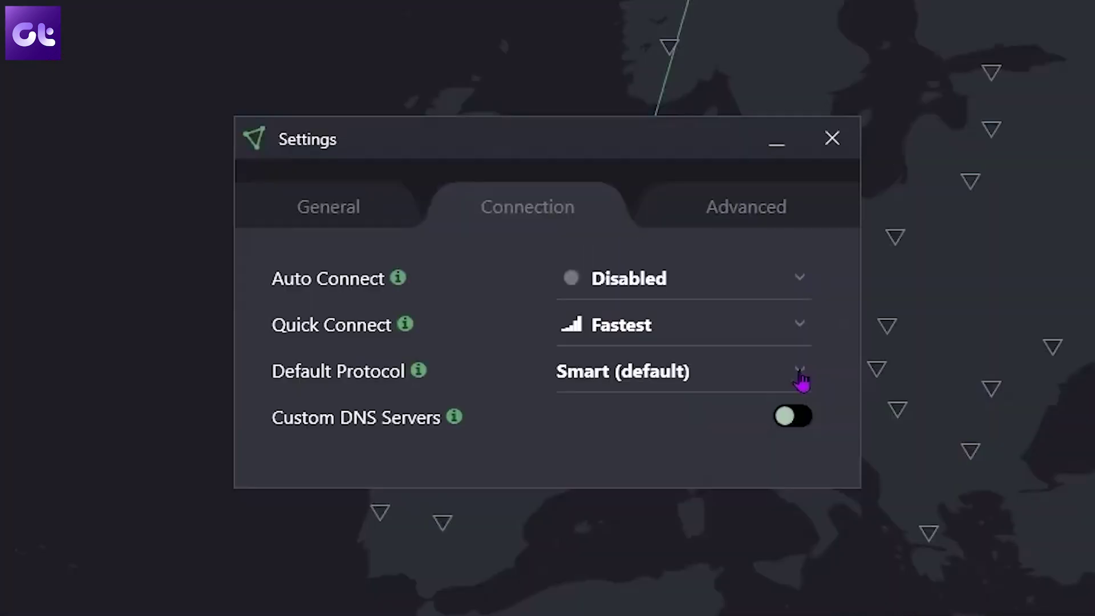
click(734, 325)
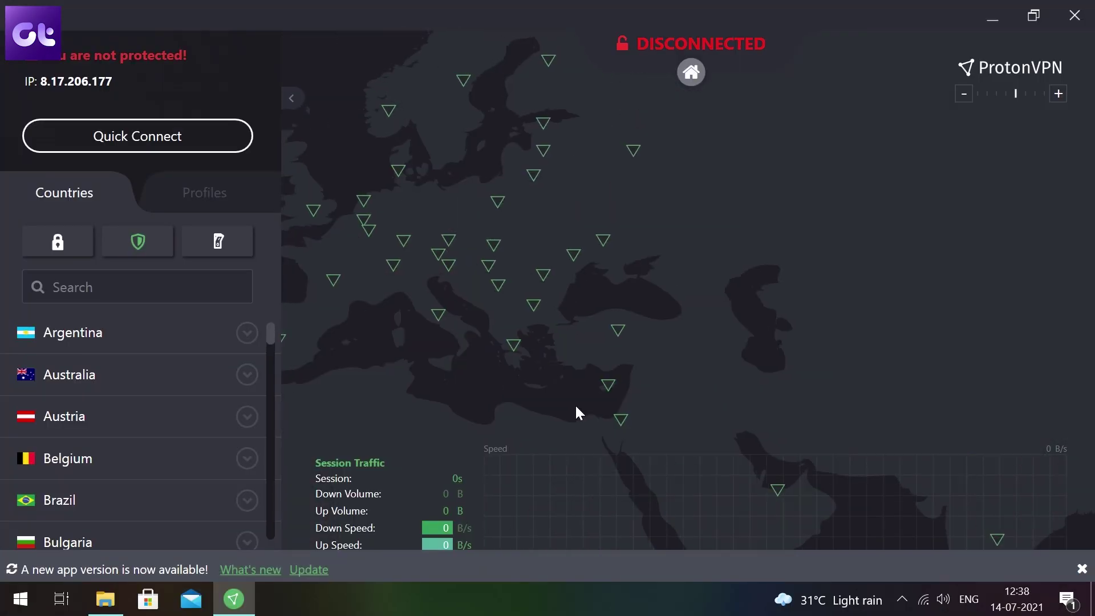
drag(576, 407, 707, 477)
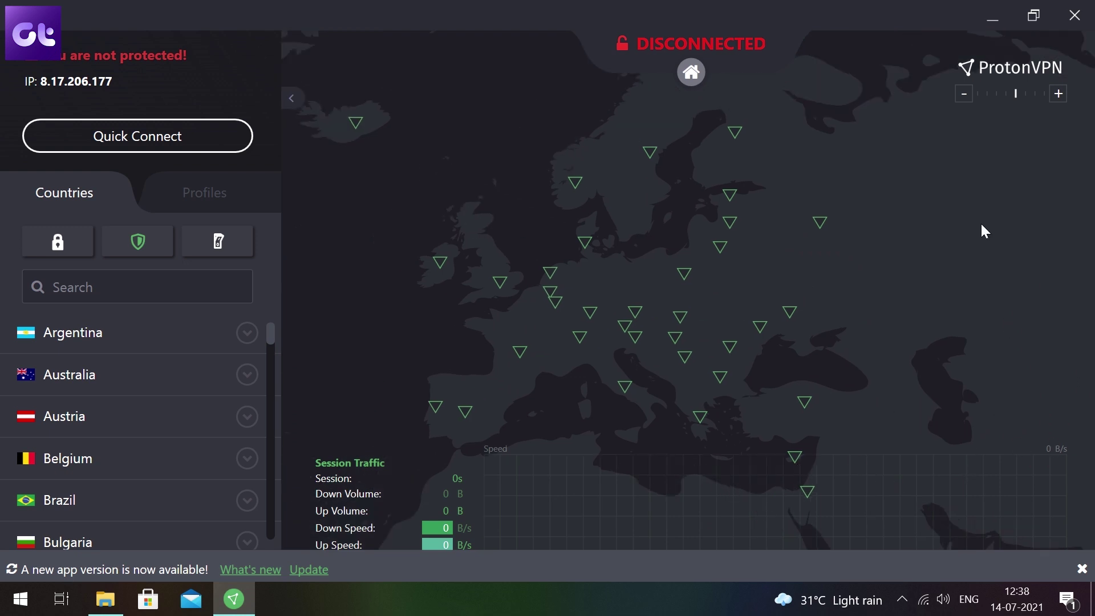
drag(981, 224, 1048, 286)
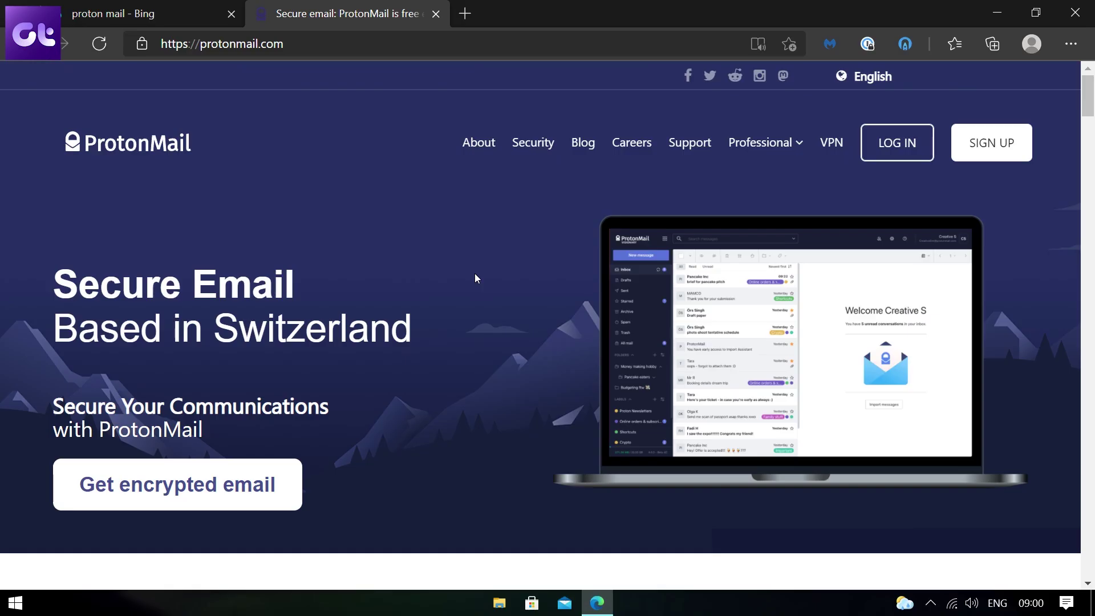
Scroll protonmail.com down to the Swiss Privacy, End-to-End Encryption and Anonymous Email features
scroll(476, 278, down, 5)
scroll(477, 278, down, 4)
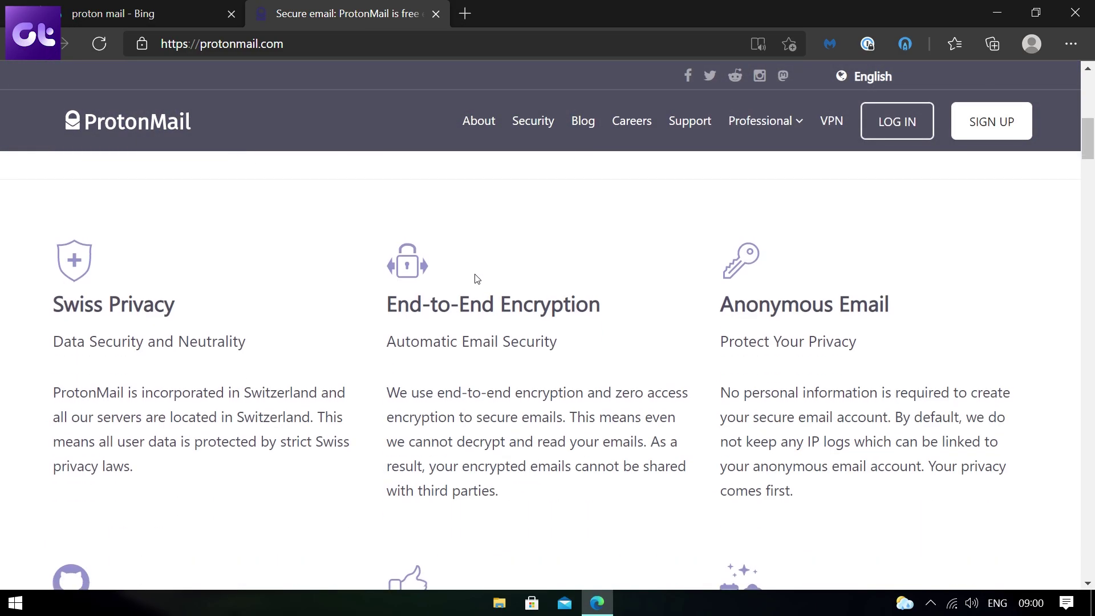
scroll(477, 279, up, 6)
scroll(477, 279, down, 2)
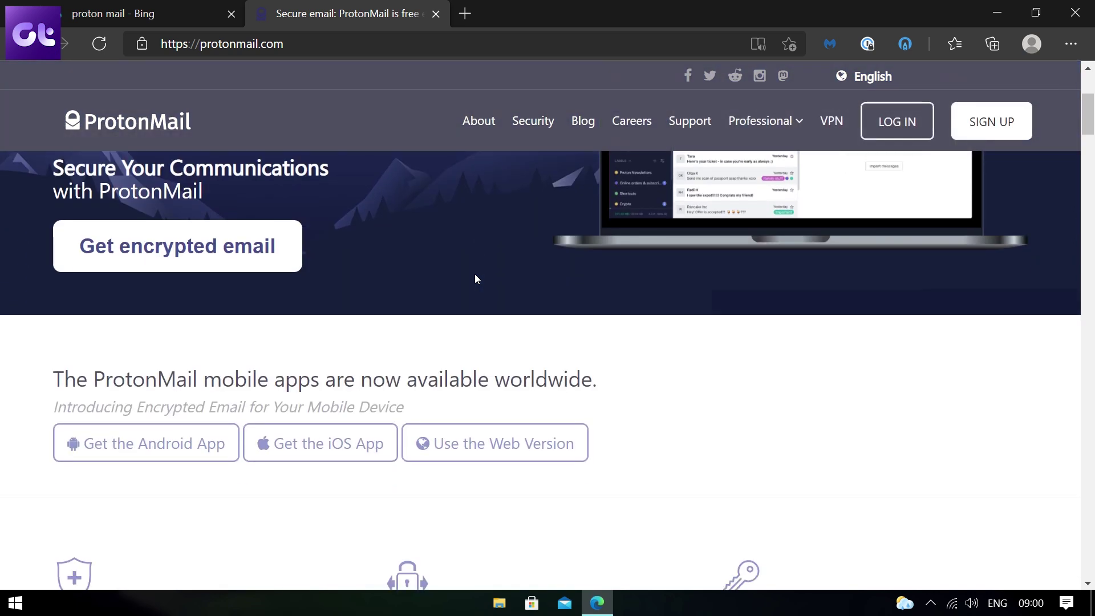
scroll(477, 278, down, 3)
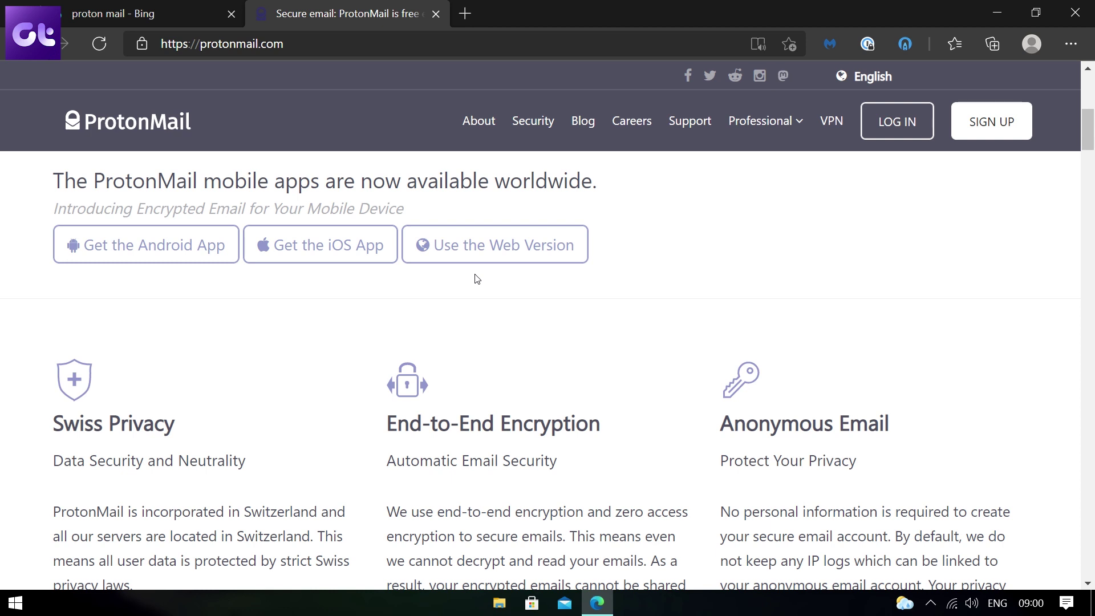
scroll(477, 279, down, 3)
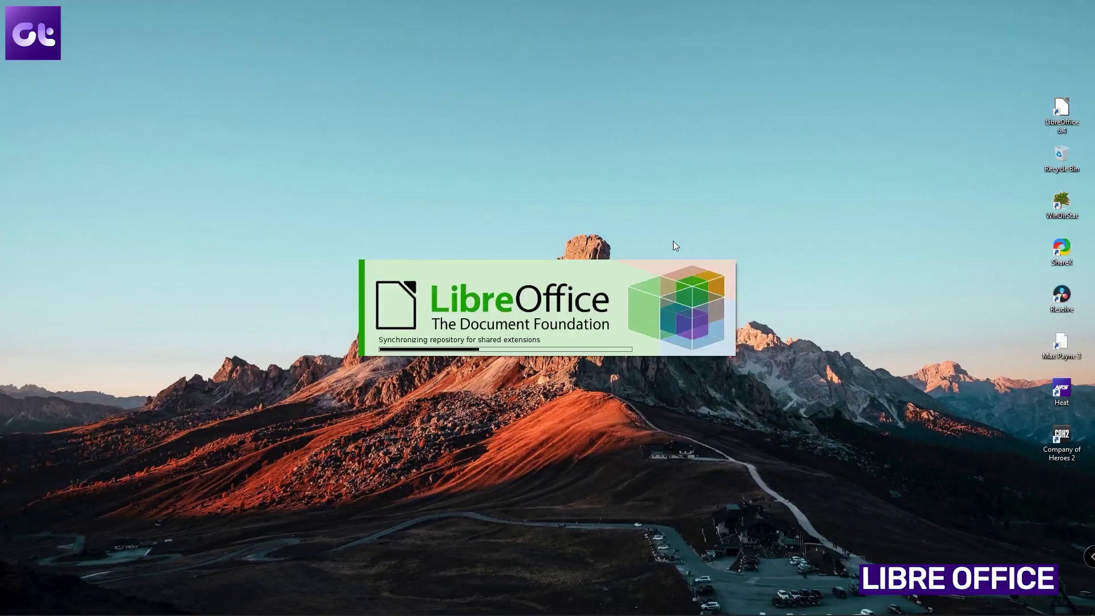
Move the LibreOffice Start Center window slightly down and to the right
drag(573, 85, 614, 98)
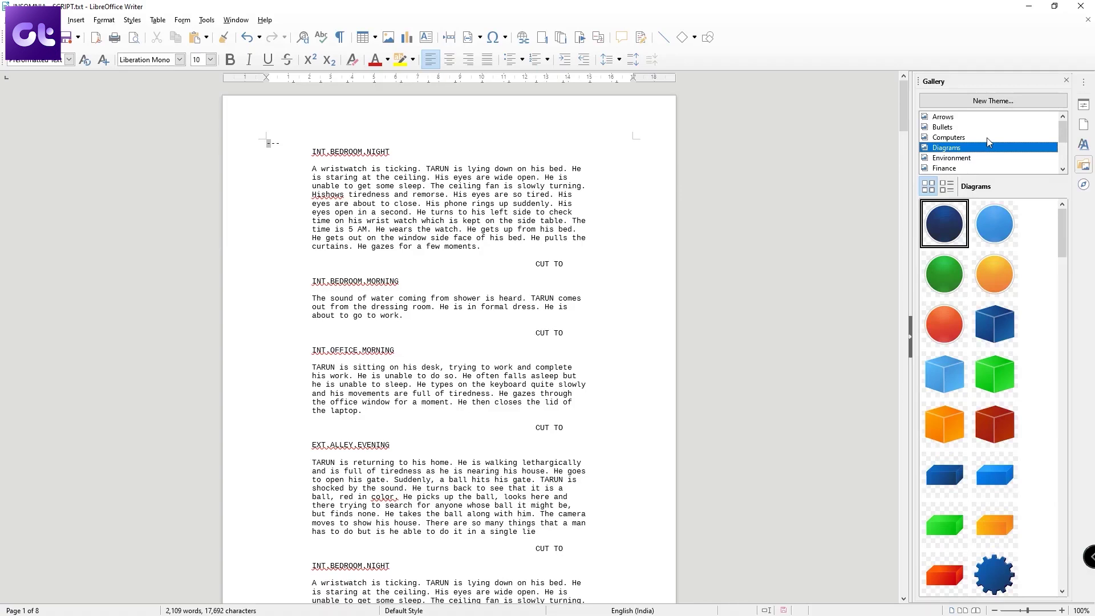
Browse the Computers, Bullets, Environment, Finance, Transportation and Text Shapes gallery themes
click(987, 137)
click(984, 128)
click(977, 159)
click(977, 168)
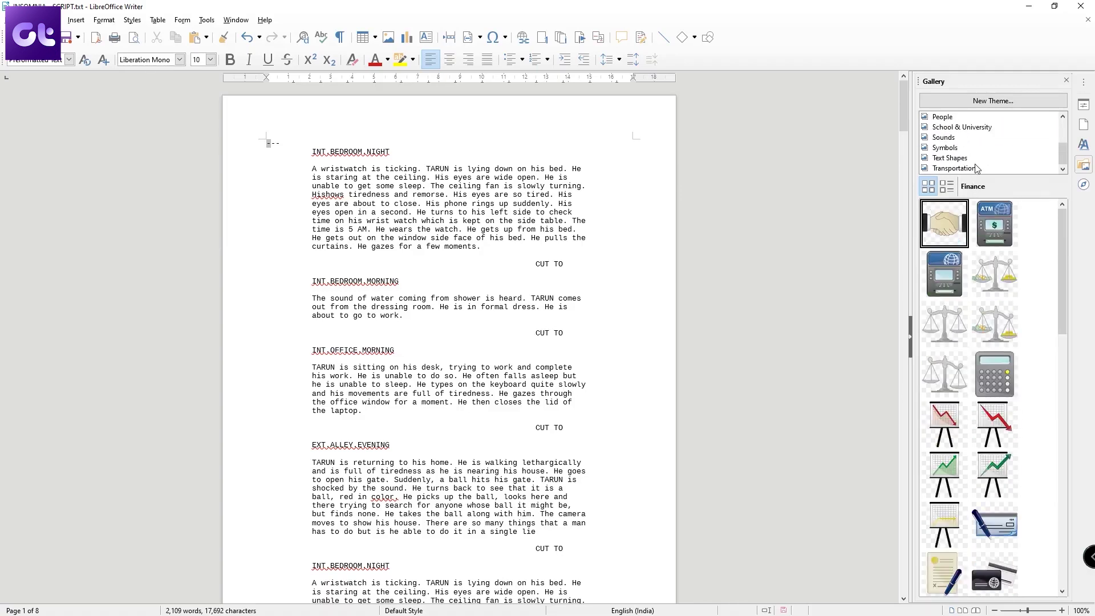
click(977, 168)
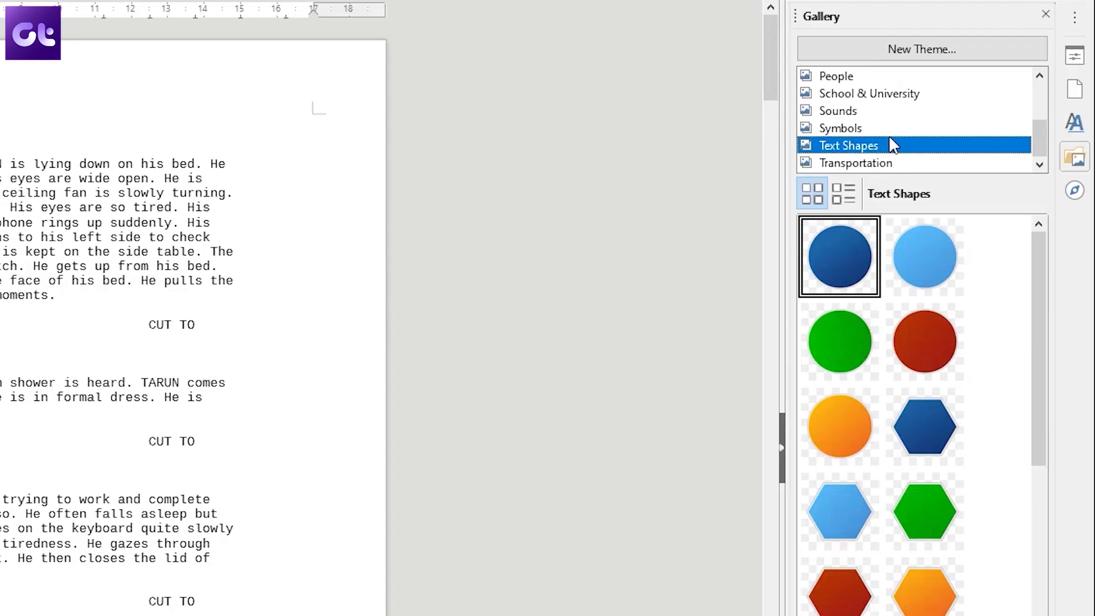
click(976, 291)
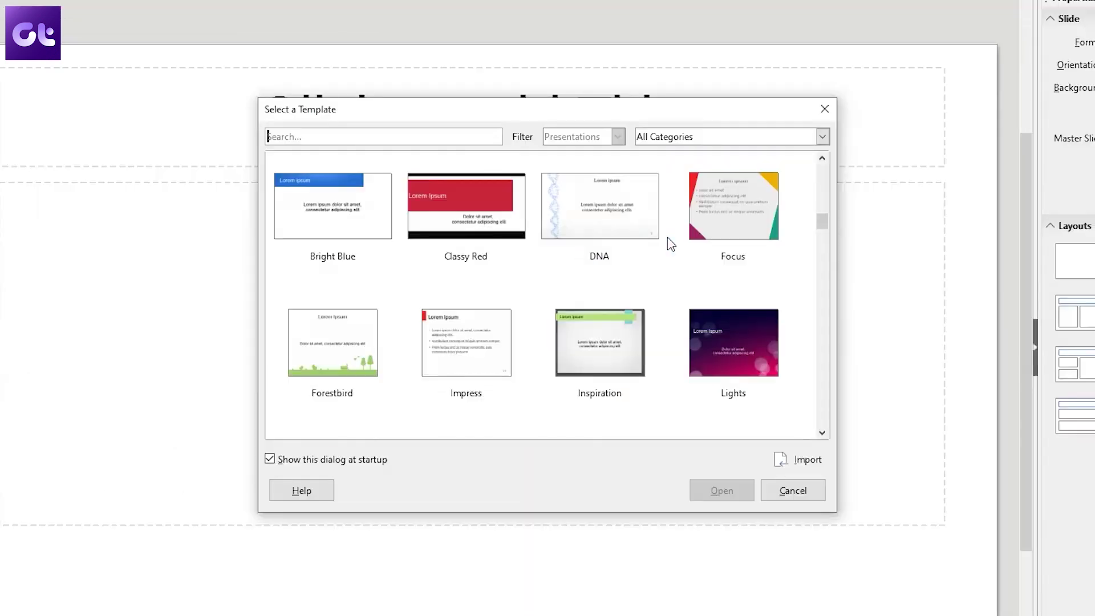
Apply the Piano template to the presentation slide
scroll(667, 241, down, 10)
scroll(608, 248, up, 4)
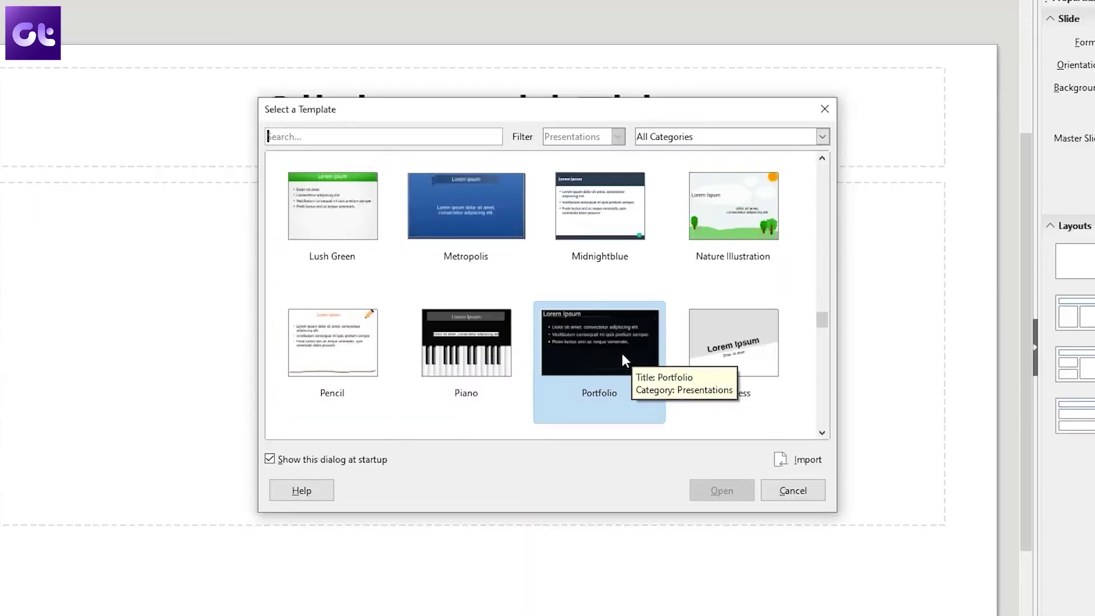
click(466, 342)
click(742, 490)
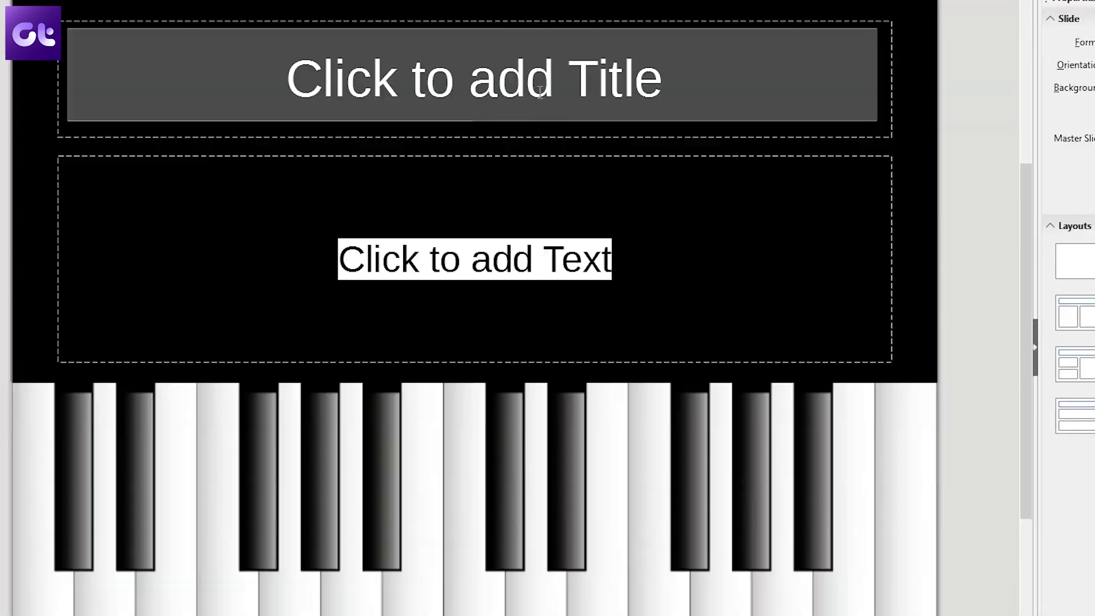
Title the slide 'THE SOUND OF MUSIC', start the body text with 'Chape', and reach the save page
click(540, 91)
text(THE SOUND OF MUSIC)
click(746, 295)
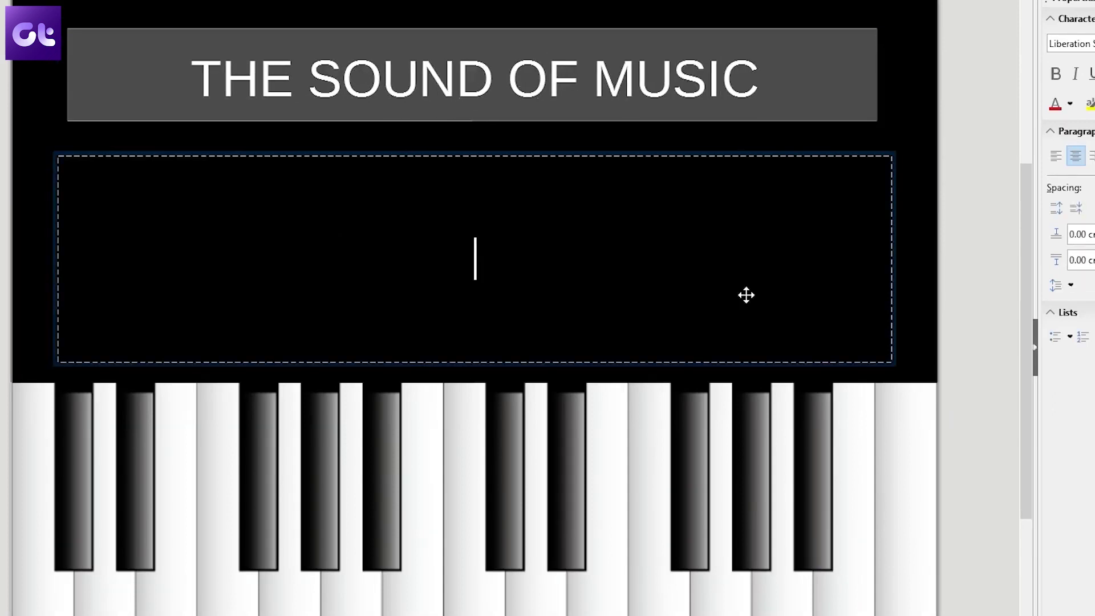
text(Chape)
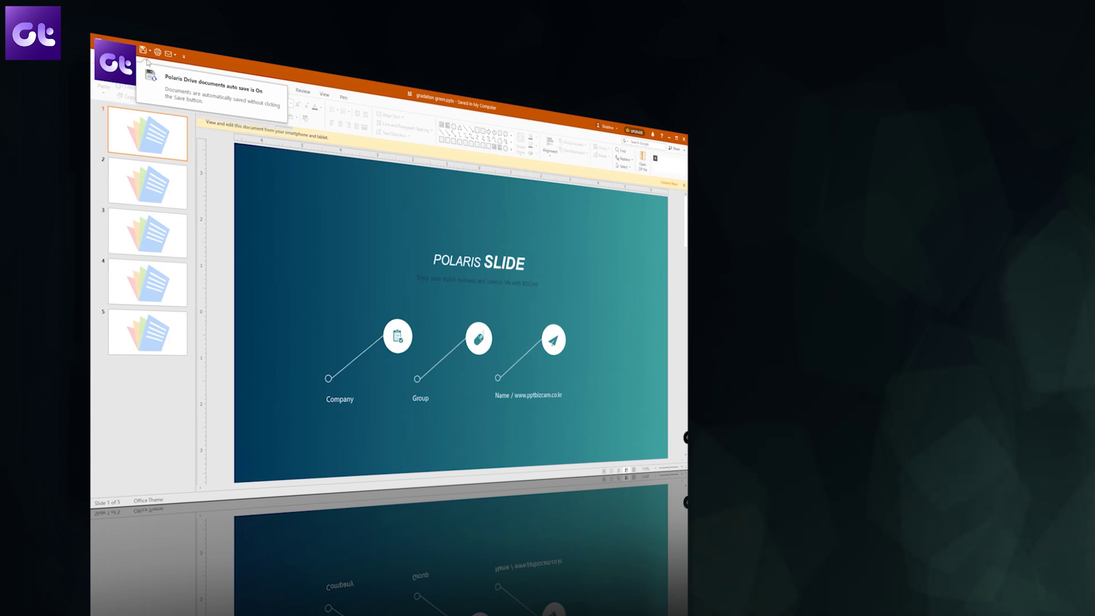
click(111, 73)
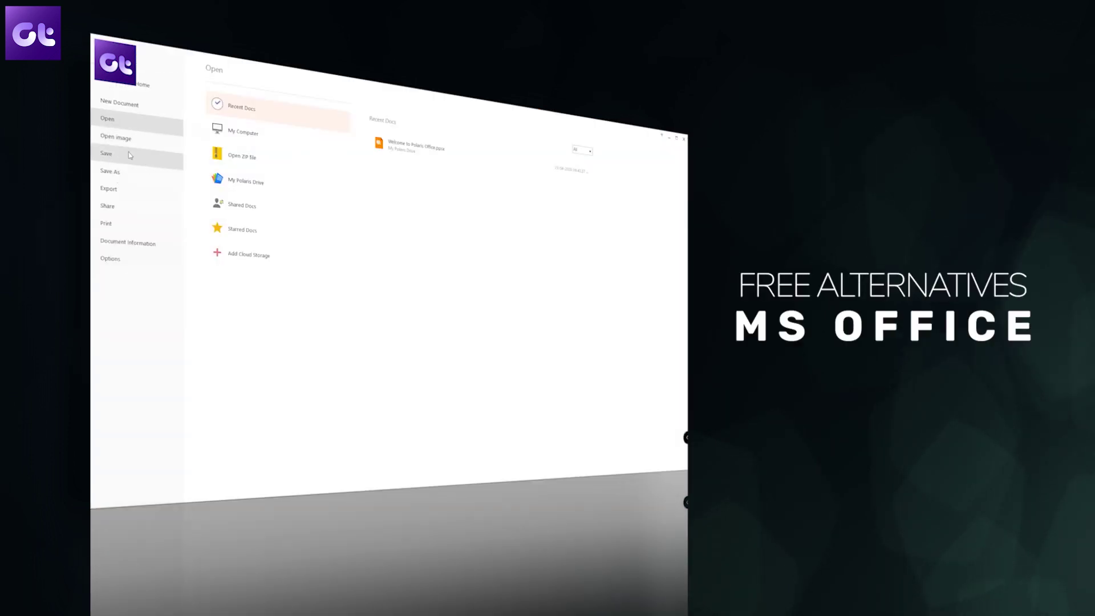
click(130, 155)
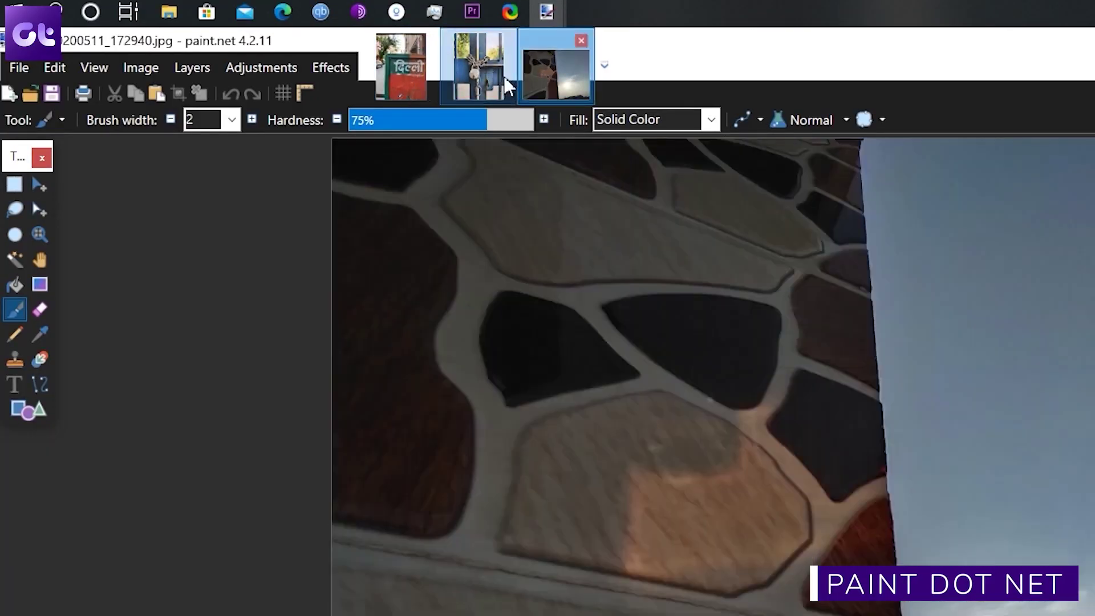
Brighten the padlock photo by raising the Curves and applying a Hue / Saturation adjustment
click(416, 77)
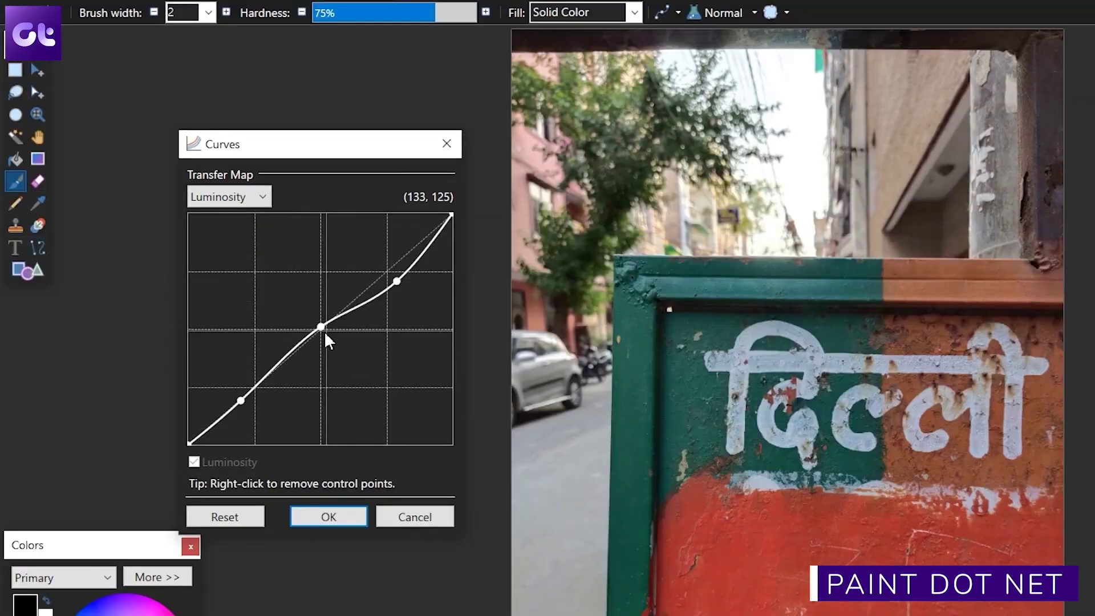
mouse_move(318, 325)
mouse_down()
mouse_move(313, 317)
mouse_move(316, 341)
mouse_move(299, 327)
mouse_up()
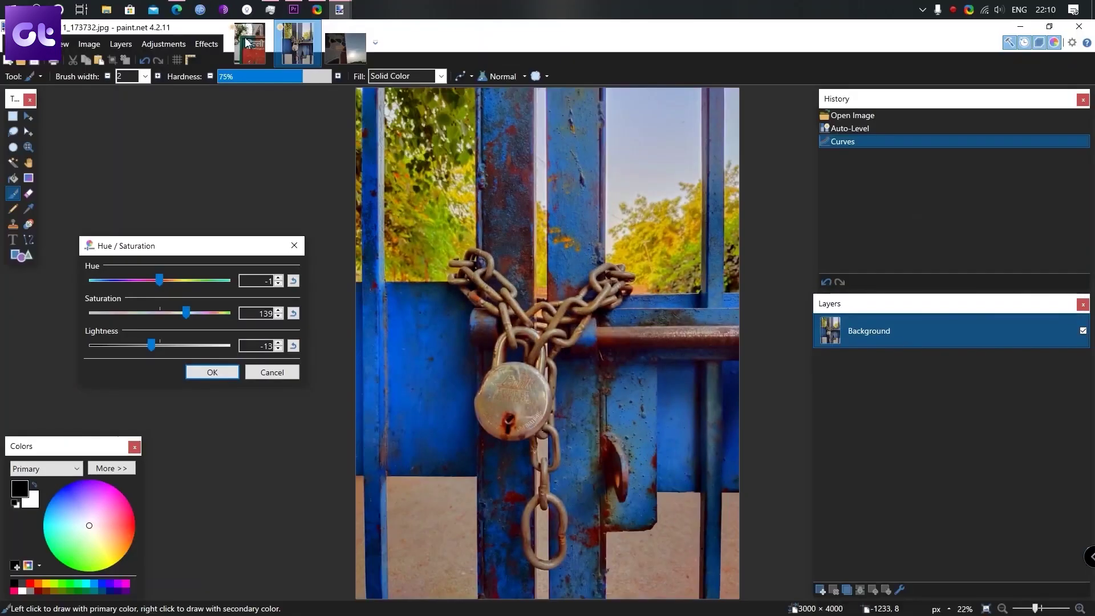
click(212, 372)
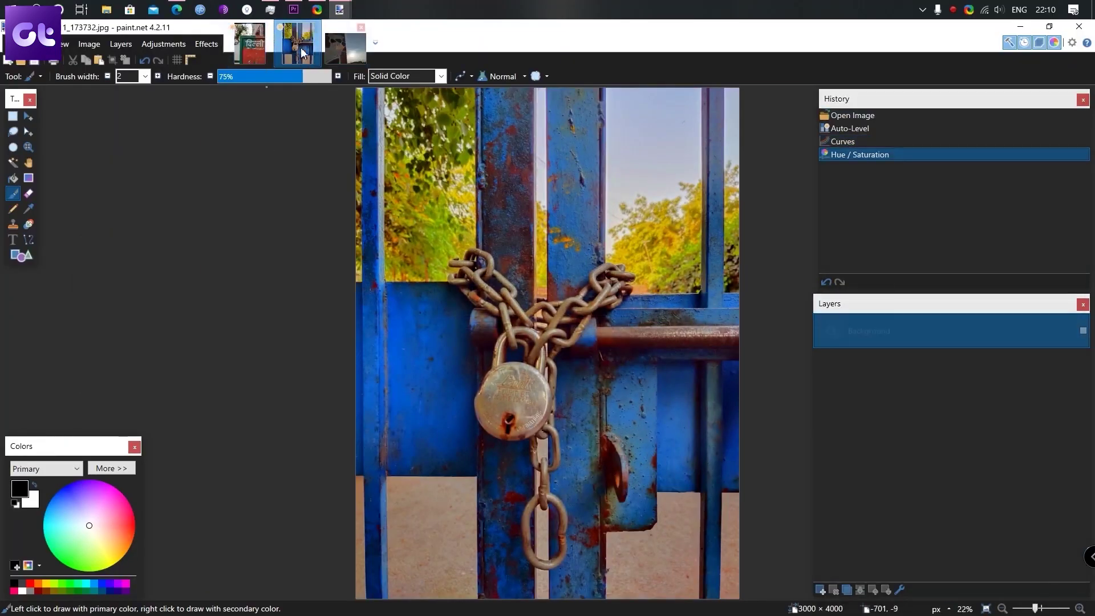
Browse paint.net's Effects menu and scroll through the paint.net plugin results
click(89, 44)
mouse_move(206, 44)
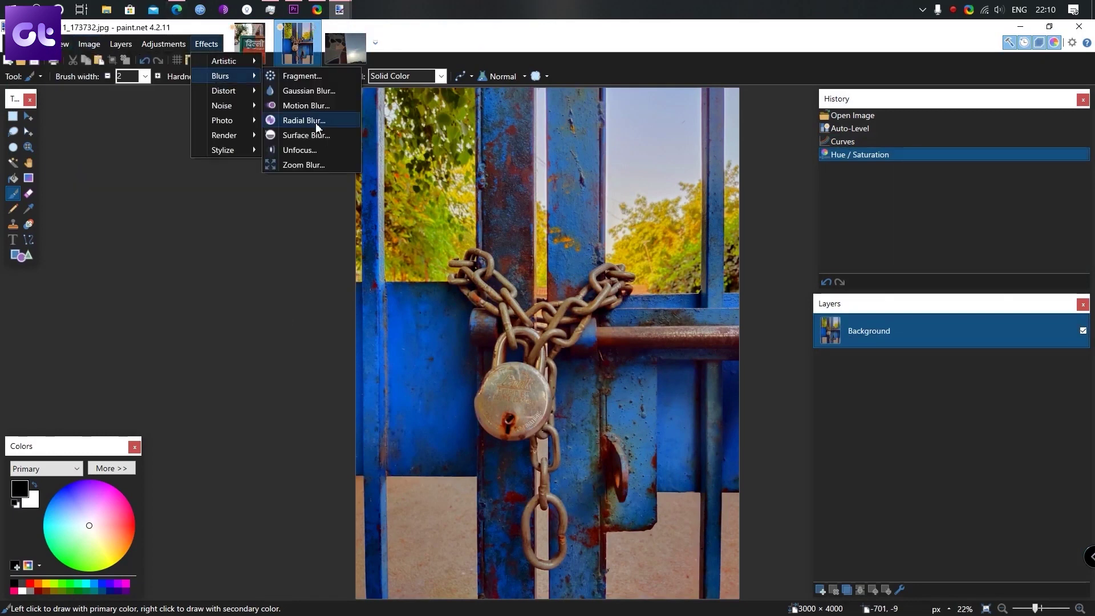
mouse_move(234, 150)
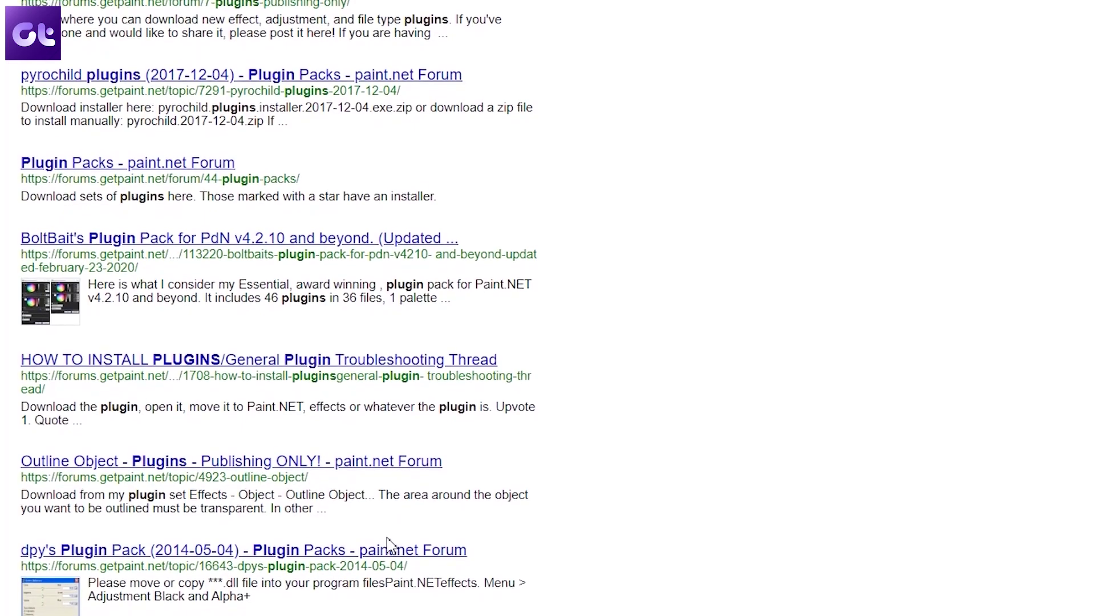
scroll(448, 565, down, 3)
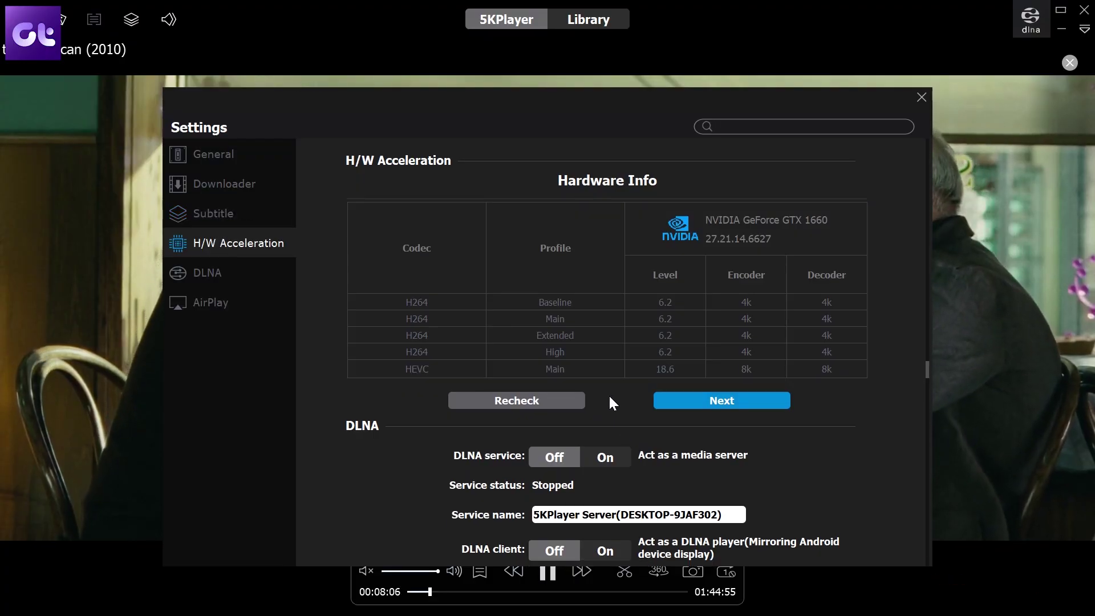
Scroll back up the settings, rotate the film twice to upside down, and view the DLNA settings
scroll(610, 399, up, 1)
scroll(610, 398, up, 2)
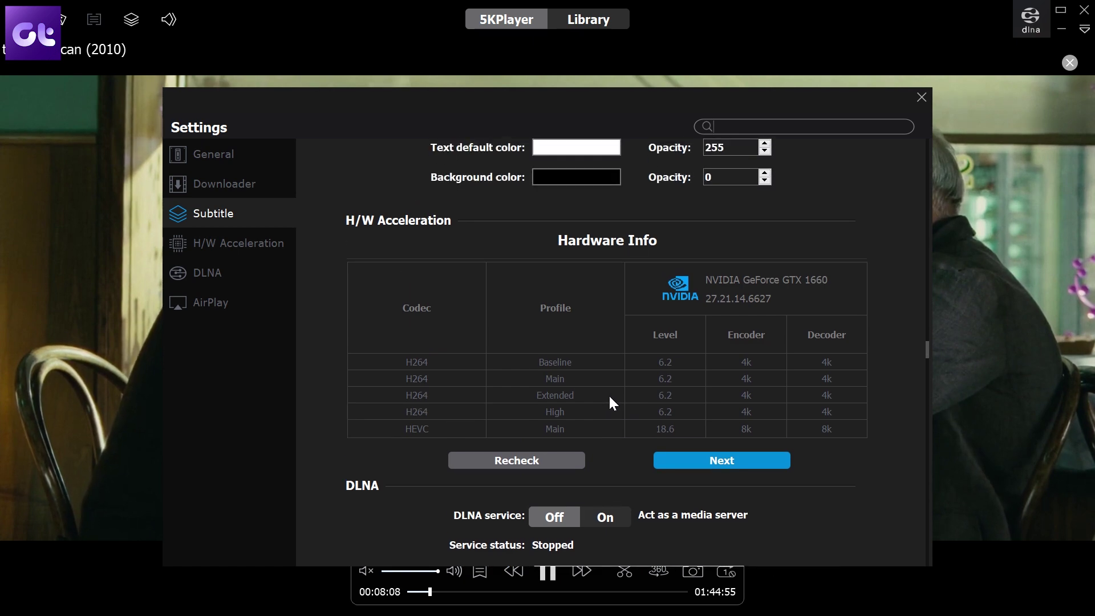
scroll(608, 395, up, 1)
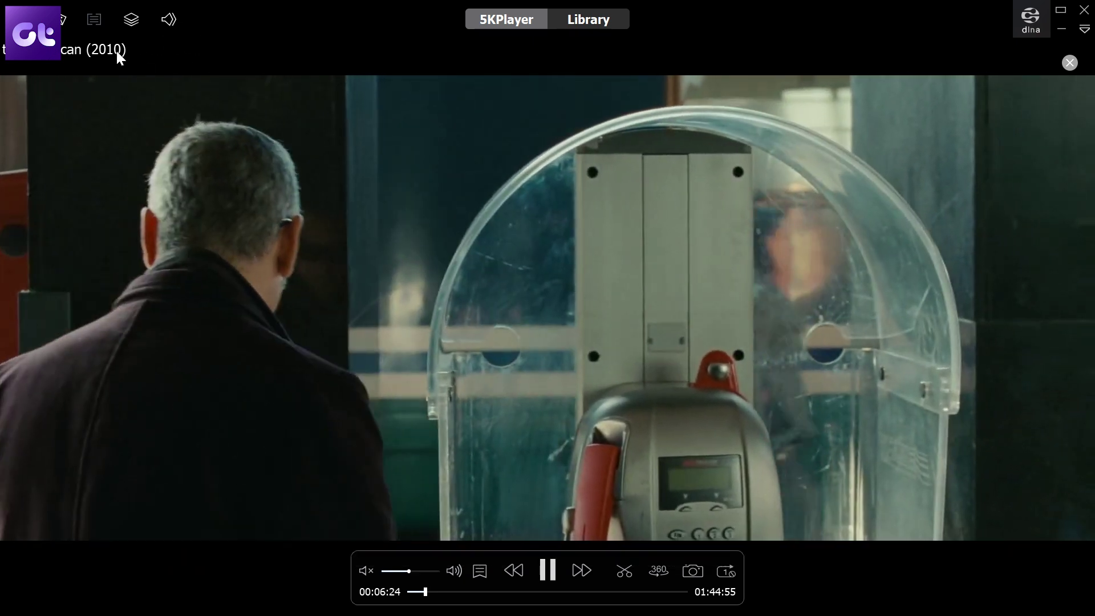
click(57, 19)
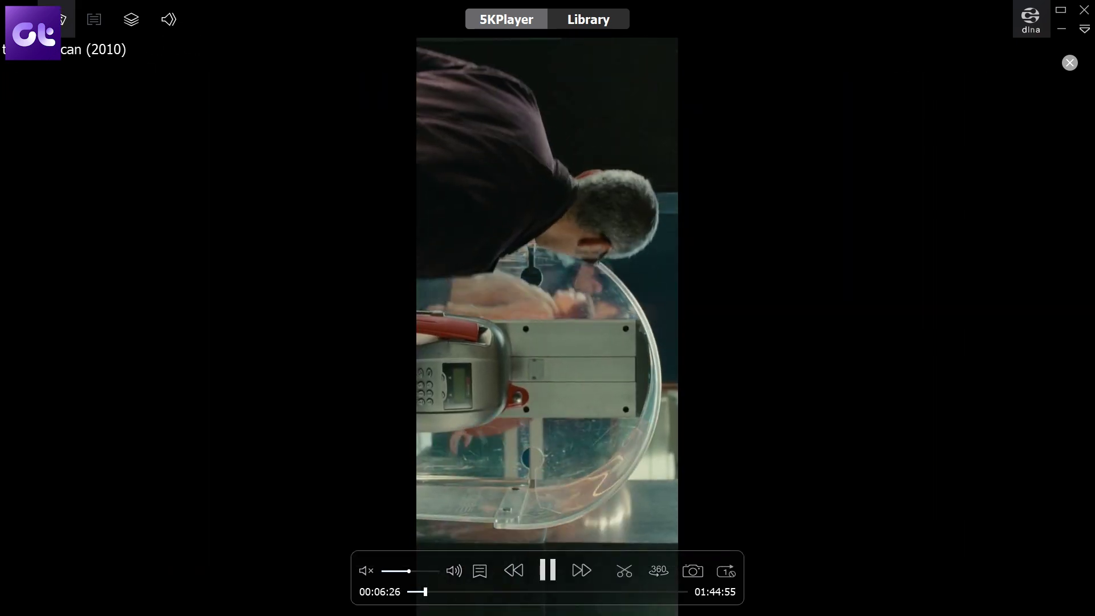
click(57, 20)
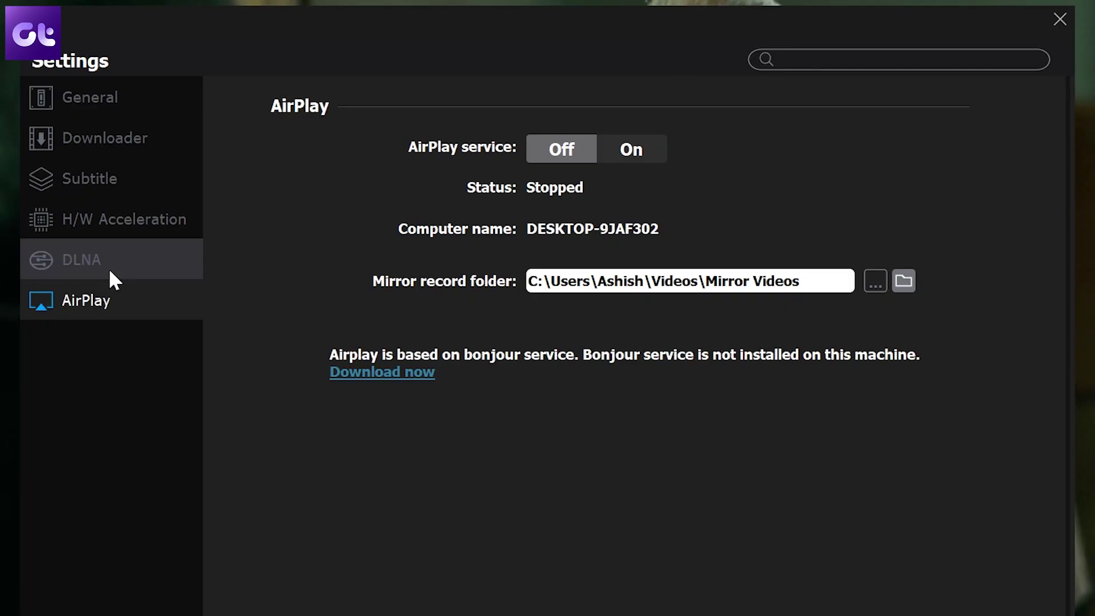
click(104, 266)
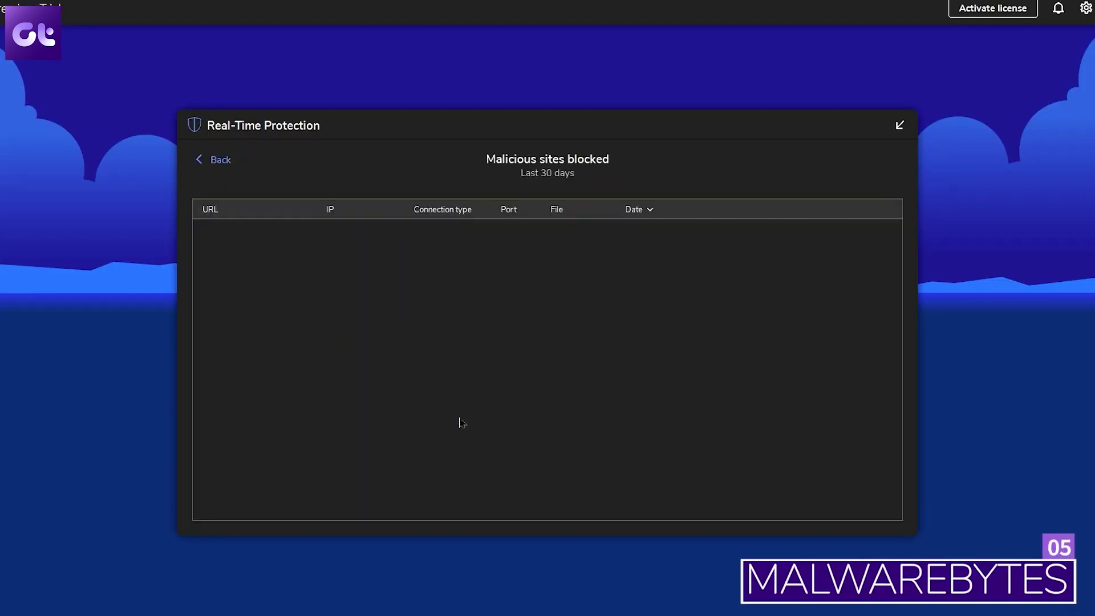
Keep PUPs treated as malware, add rootkit scanning to the custom scan, then glance at Panda Dome's antivirus page
click(214, 159)
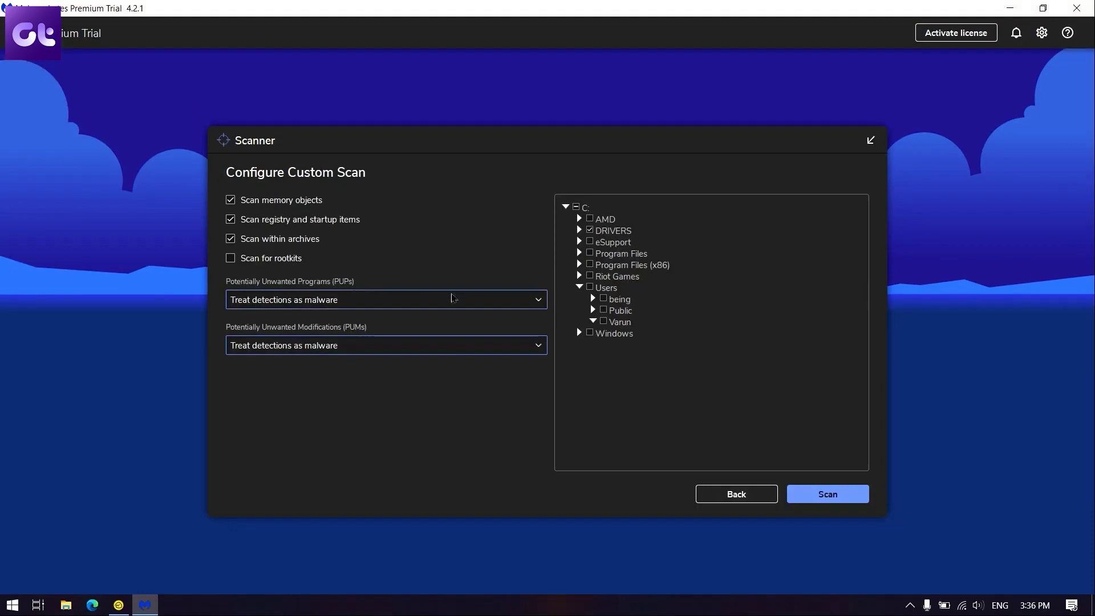
click(452, 298)
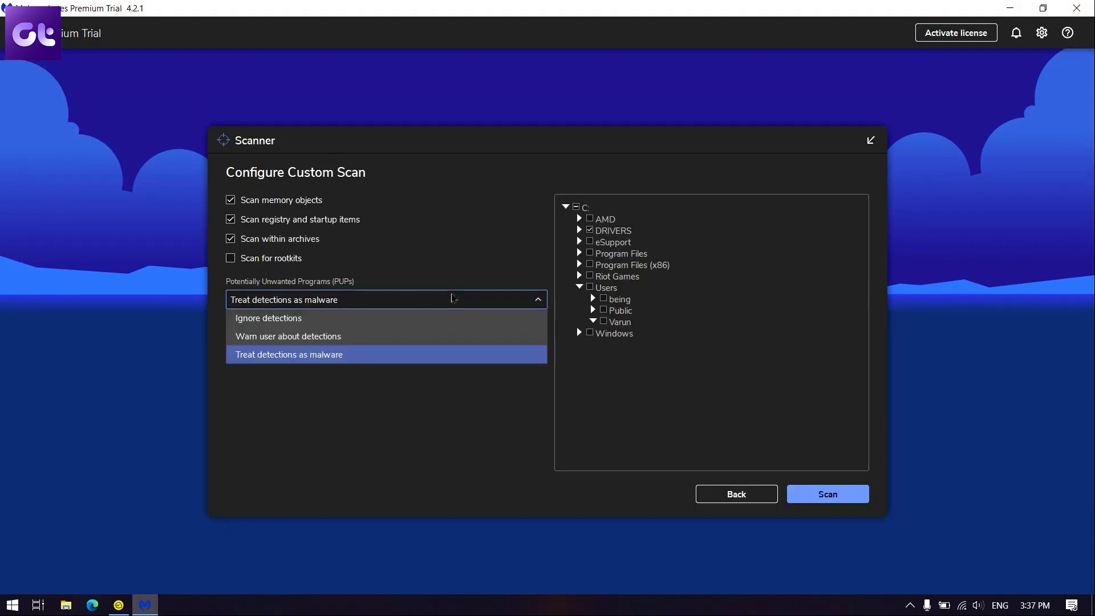
click(451, 297)
click(284, 260)
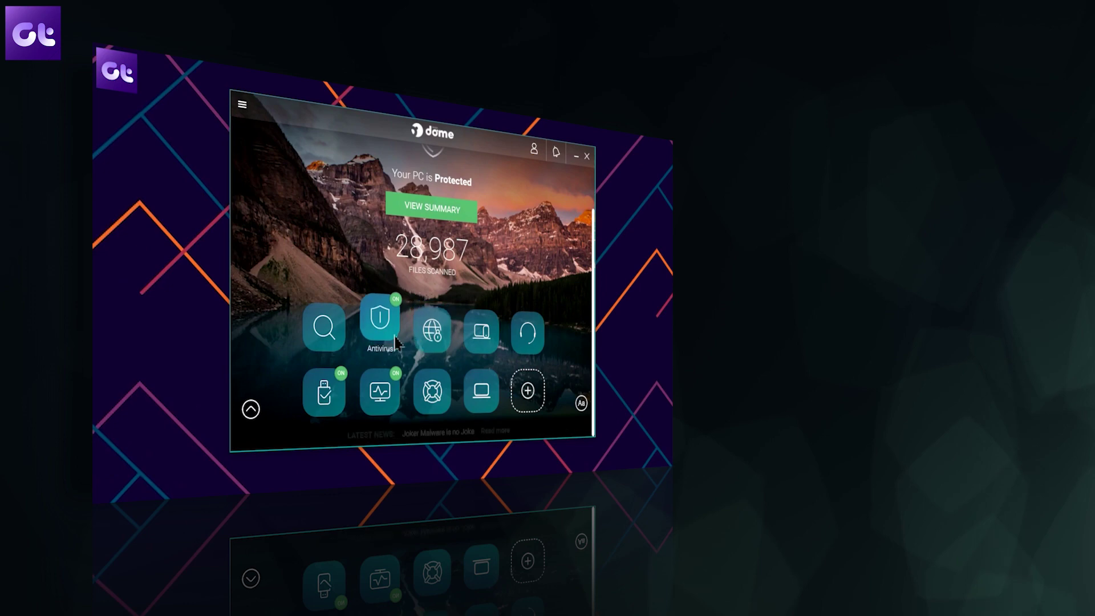
click(396, 338)
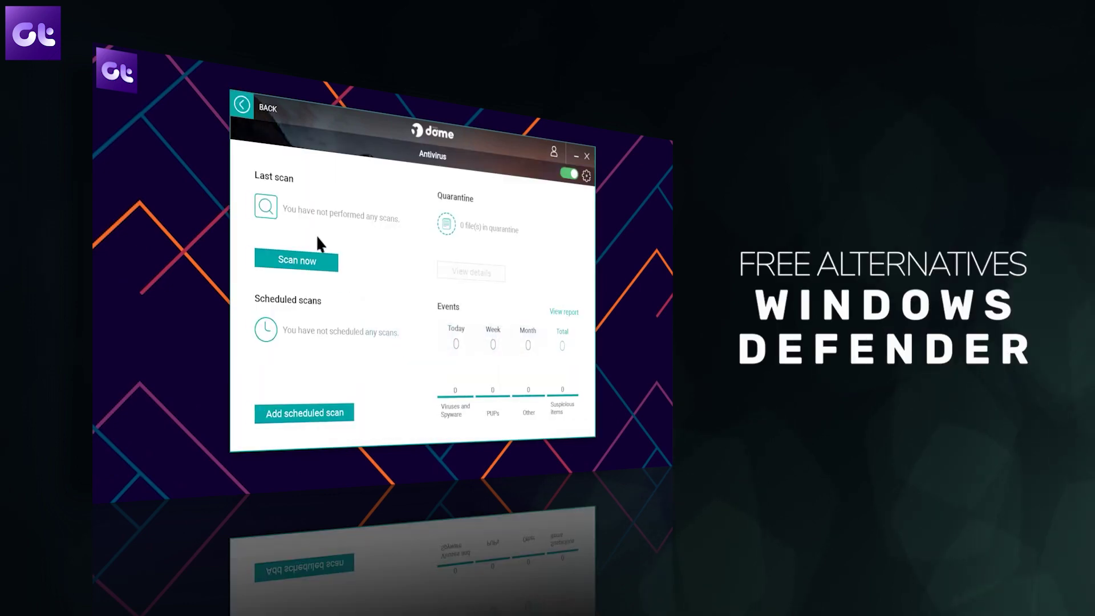
click(243, 106)
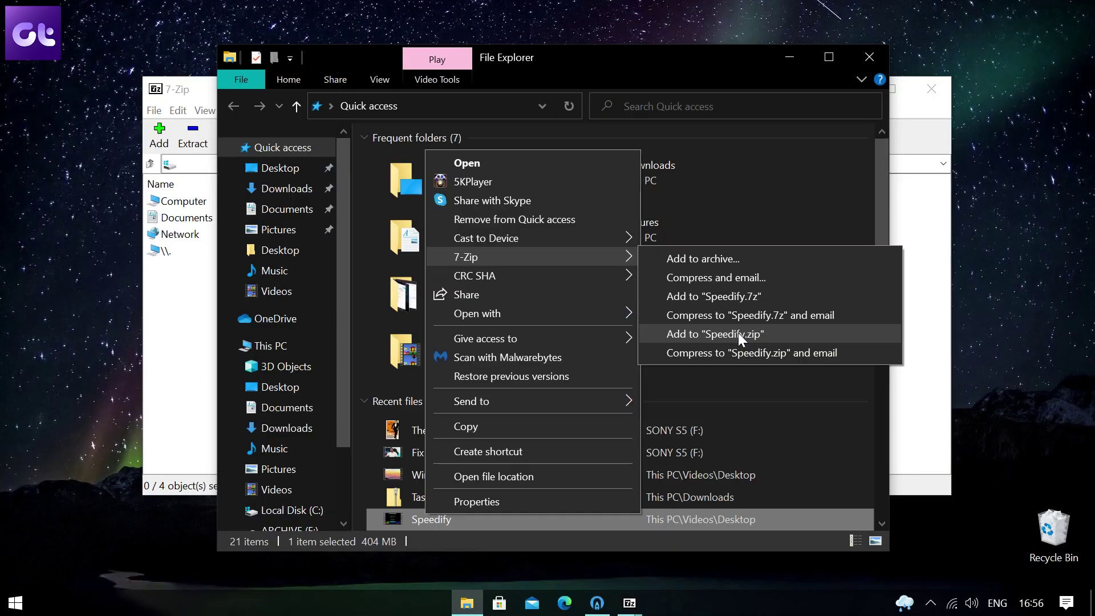
Add Speedify.mp4 to Speedify.zip with 7-Zip
click(738, 333)
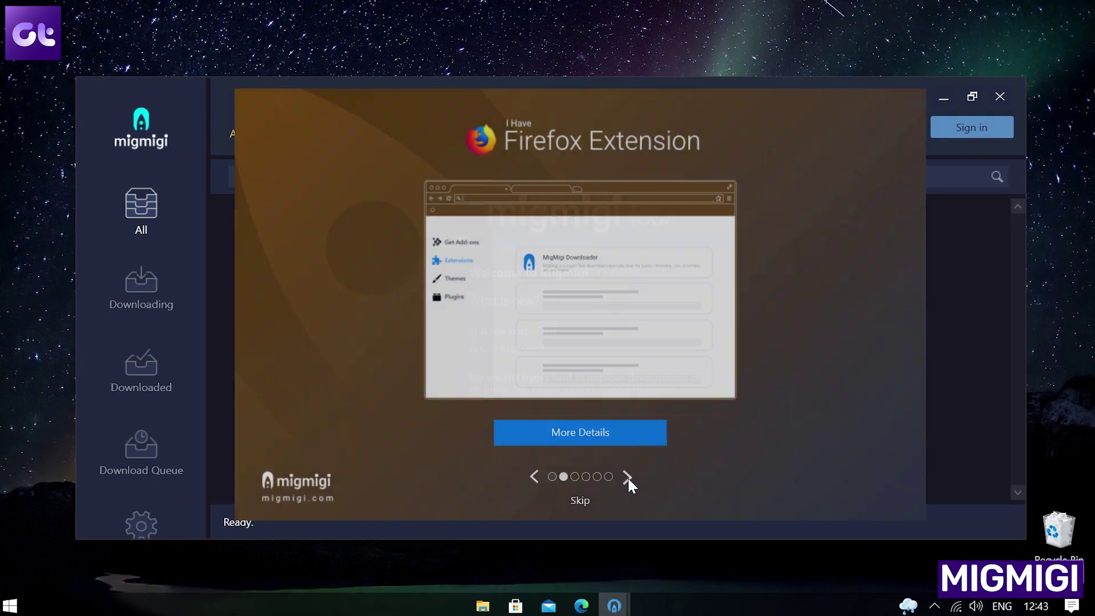
Page through MigMigi's intro tour to the end and reach the main window
click(628, 477)
click(627, 477)
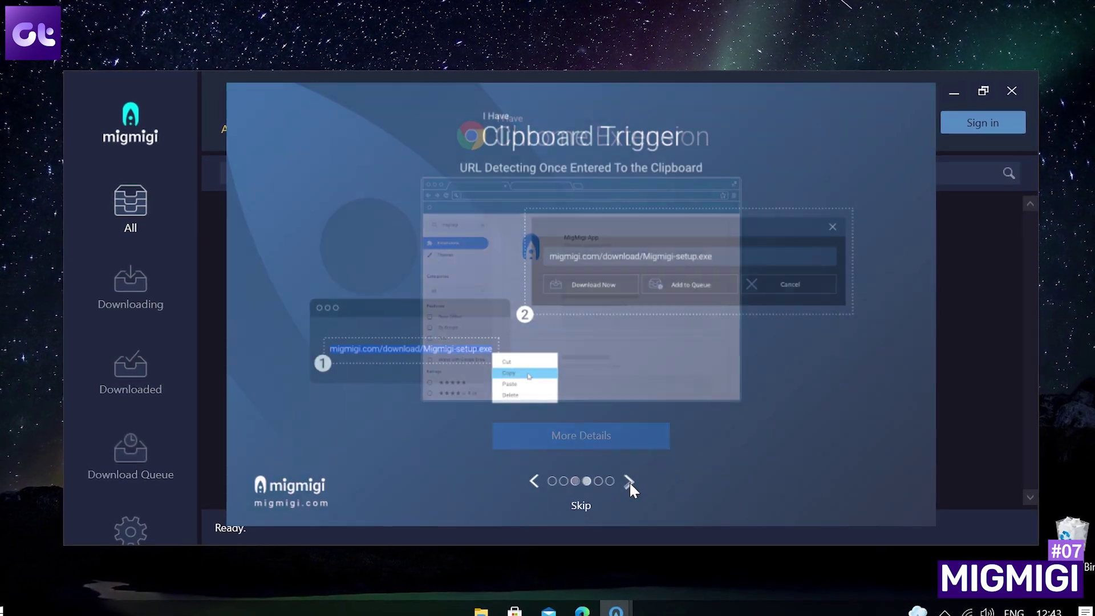
click(630, 483)
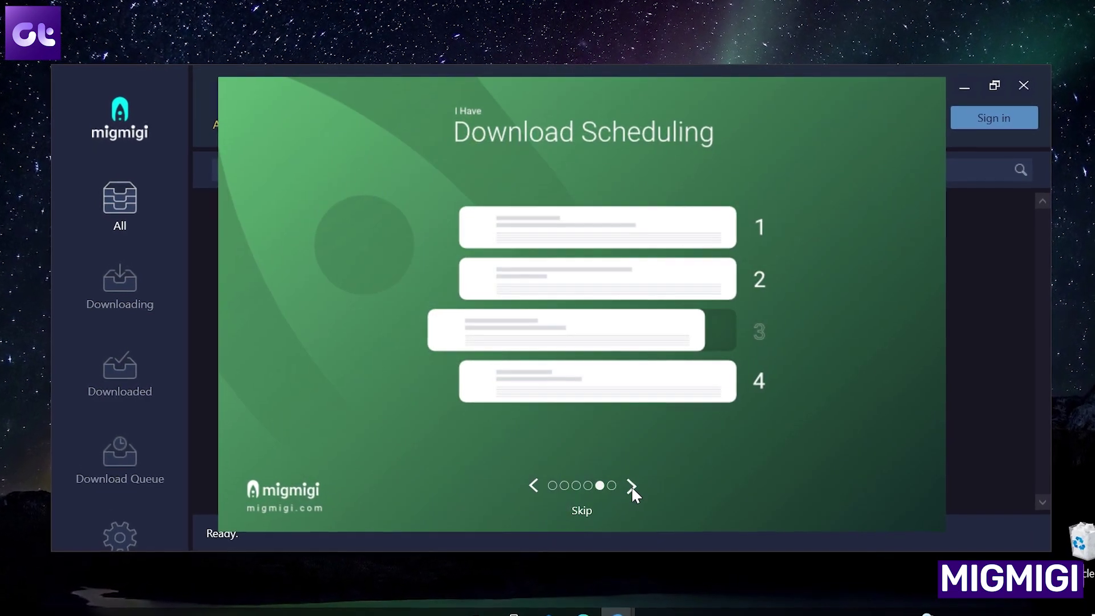
click(631, 486)
click(590, 513)
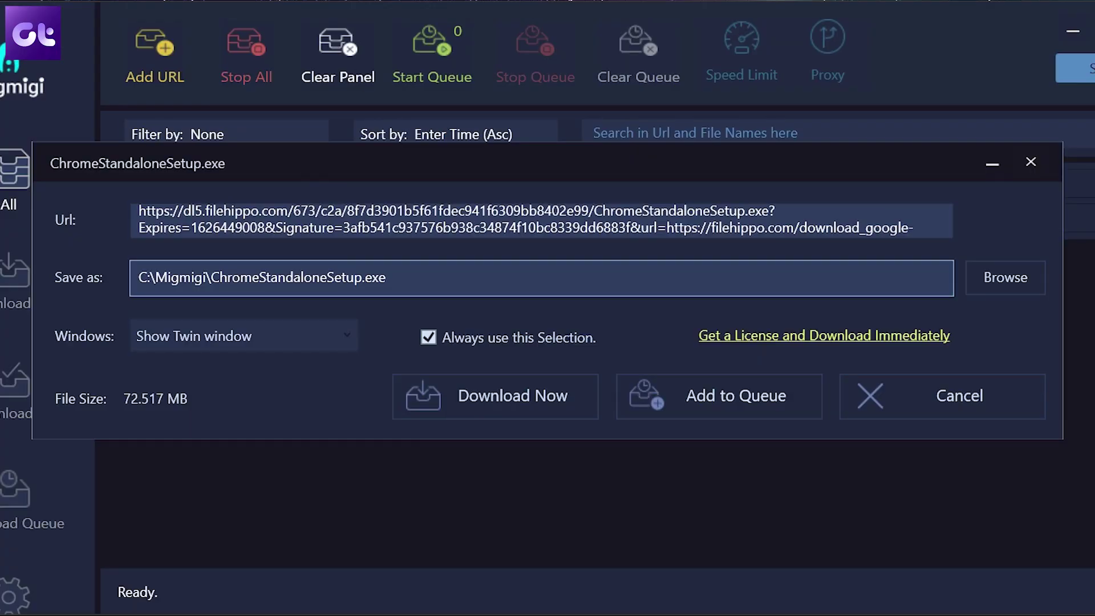
Download ChromeStandaloneSetup.exe with 'Don't Show External window' and list only downloads in progress
click(303, 335)
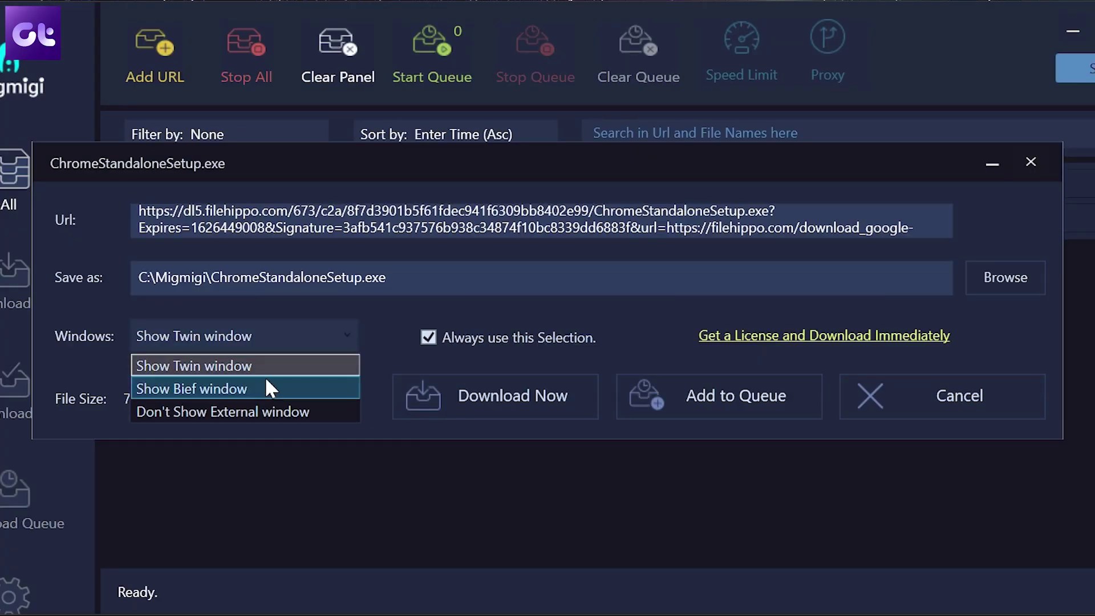
click(231, 410)
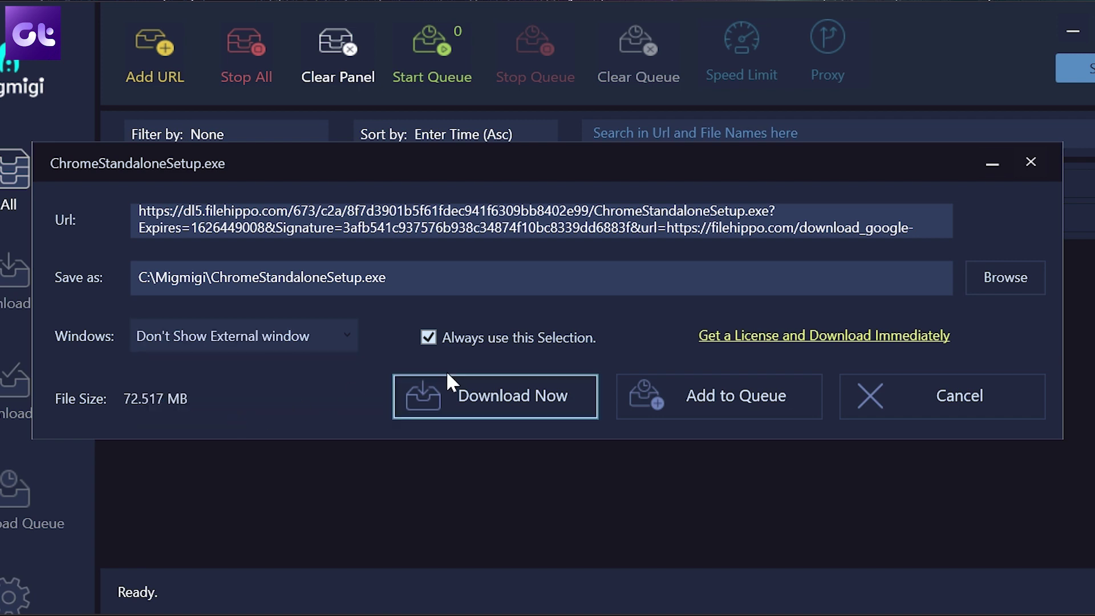
click(545, 378)
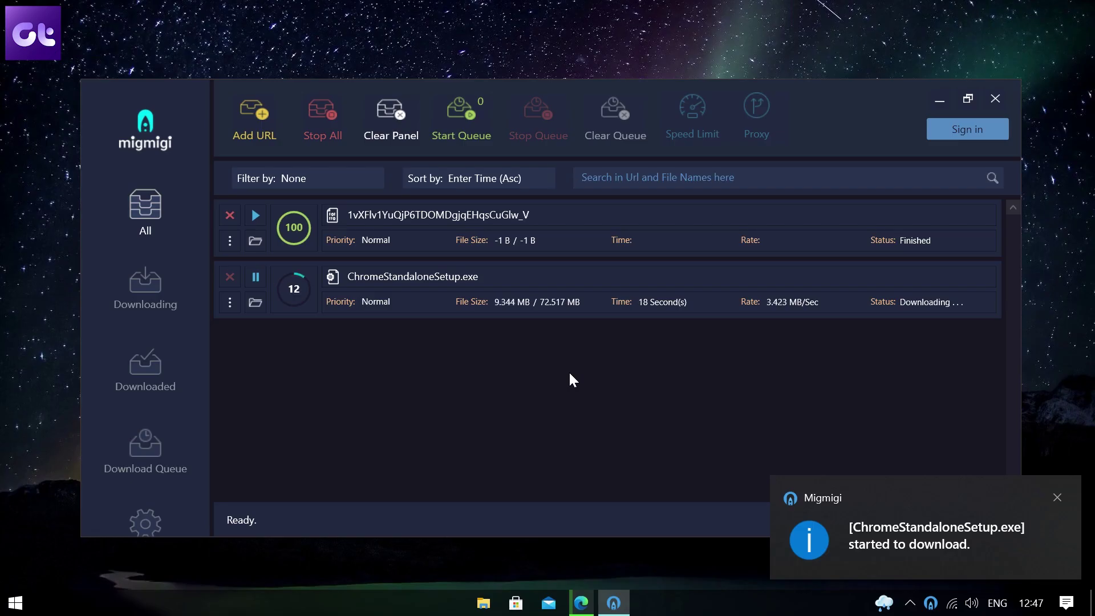
click(99, 283)
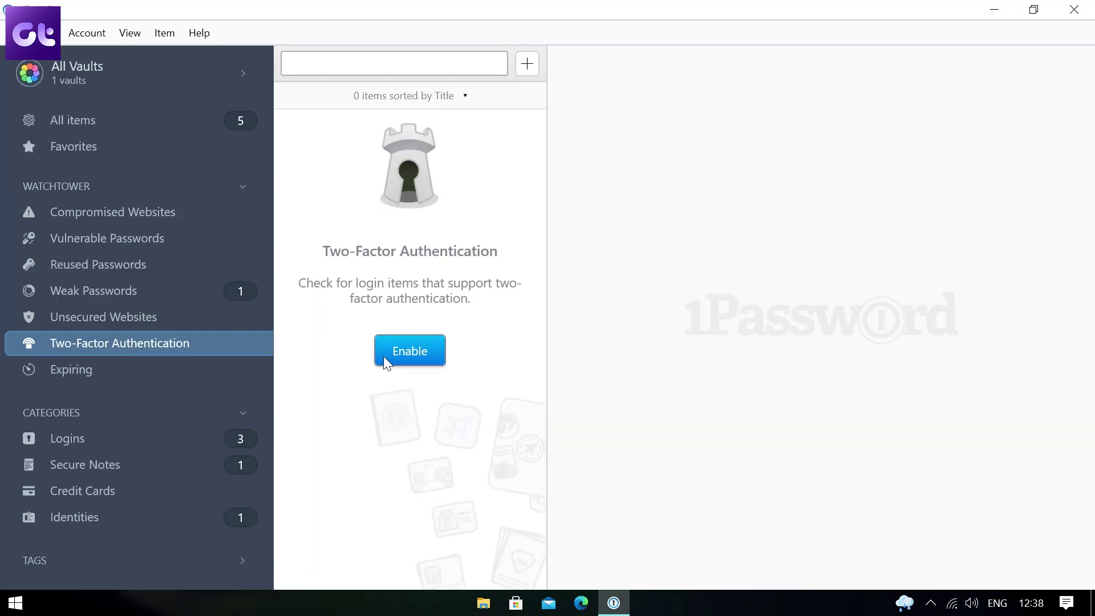
Enable the Two-Factor Authentication check in 1Password's Watchtower
click(385, 359)
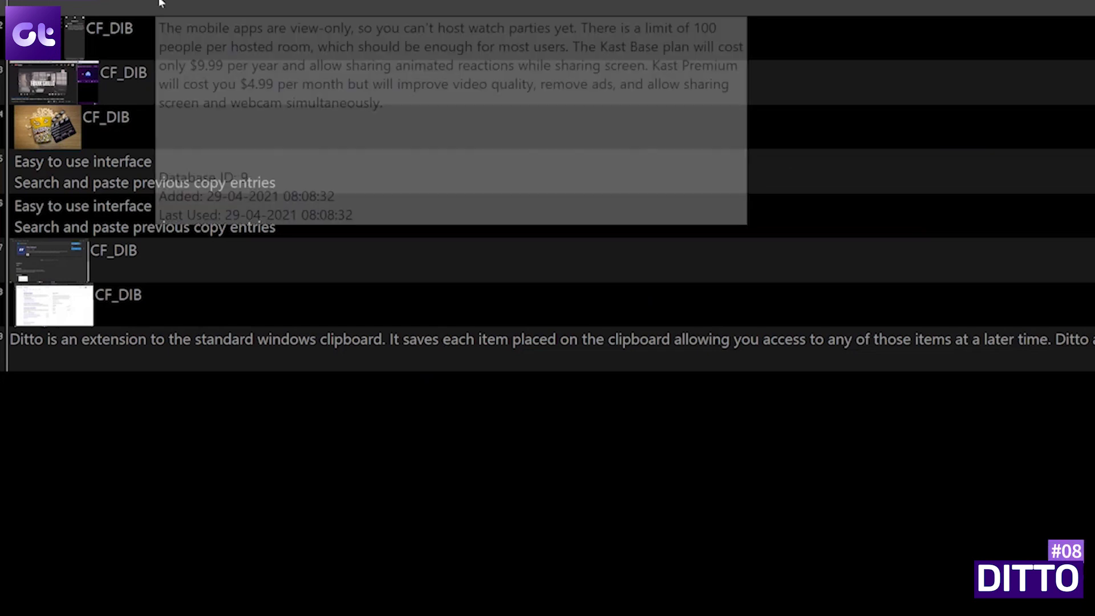
Copy the popcorn image from the web article into Ditto's clipboard history
right_click(155, 2)
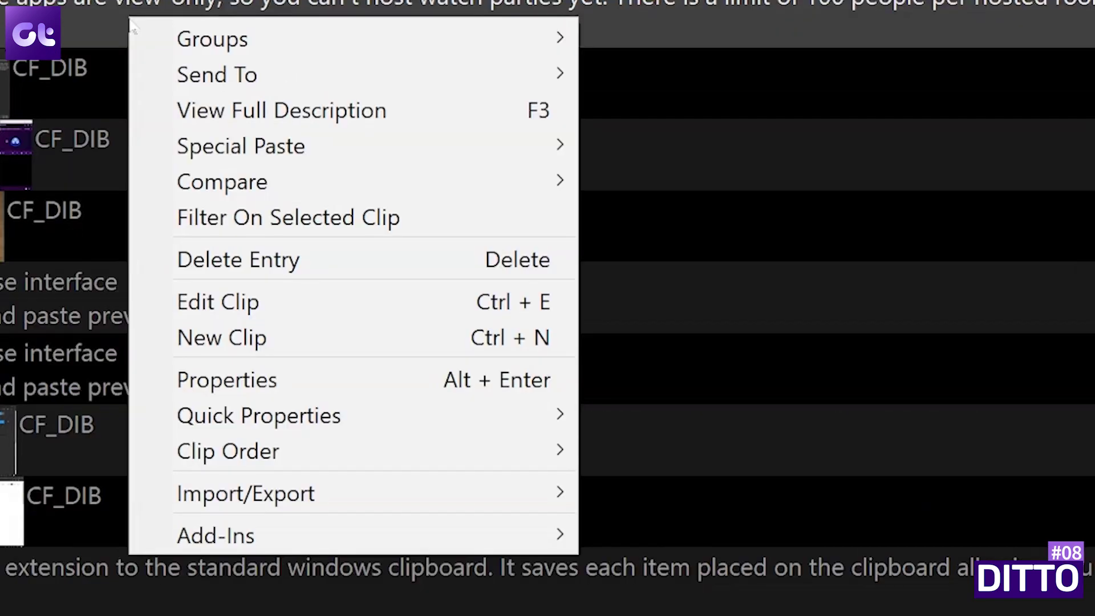
mouse_move(196, 38)
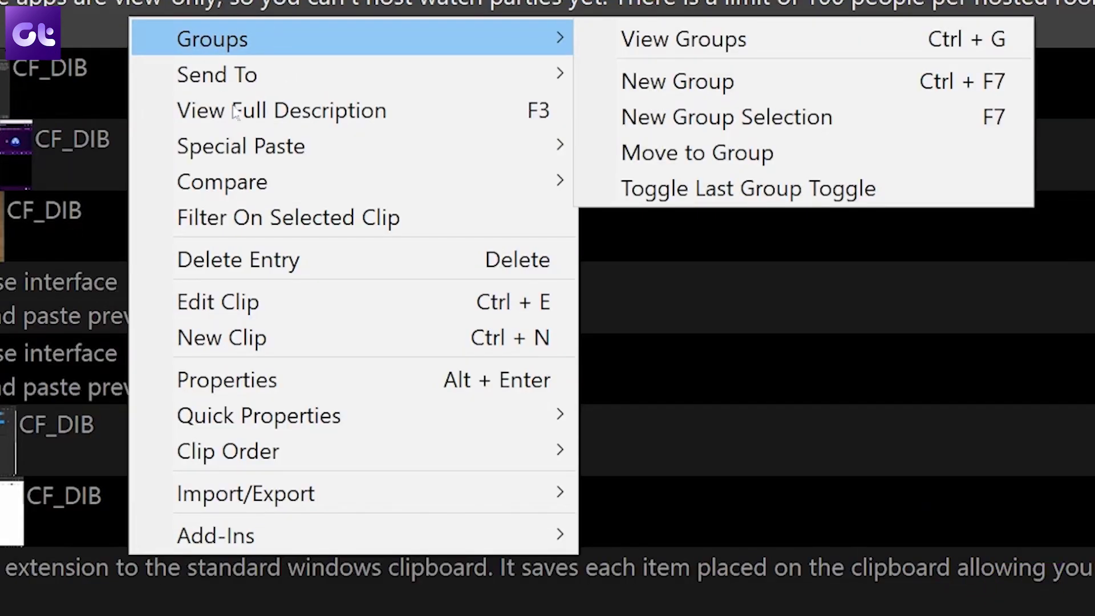
right_click(25, 245)
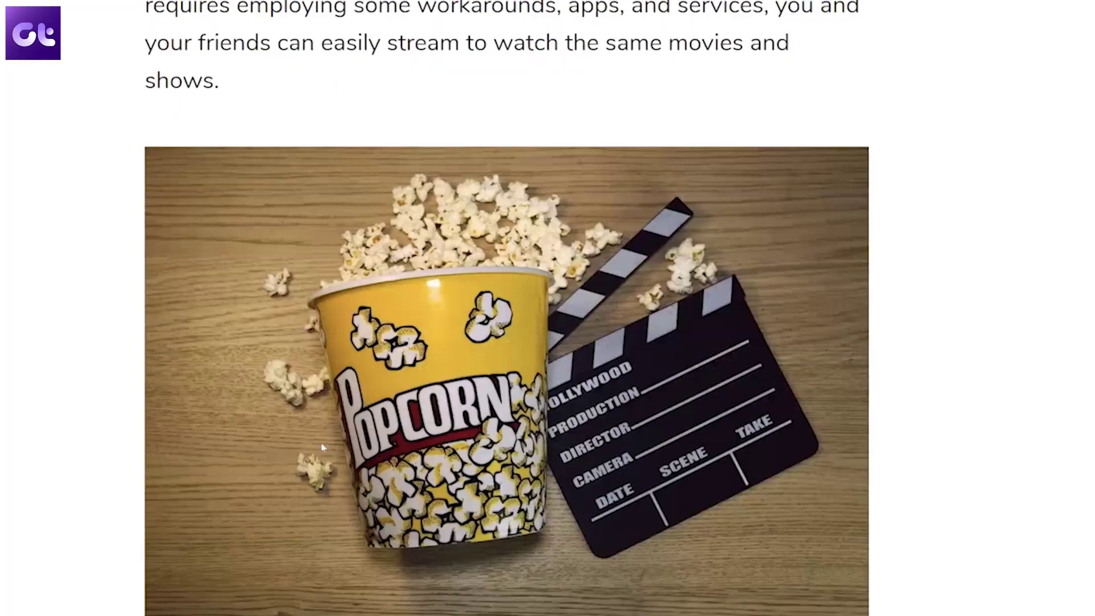
right_click(323, 447)
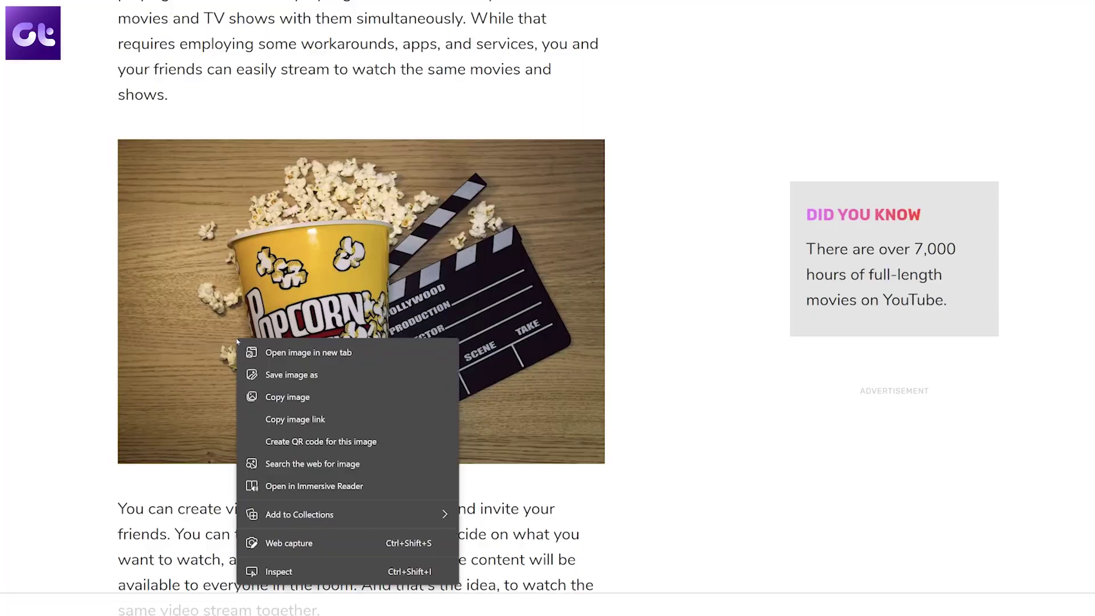
click(317, 405)
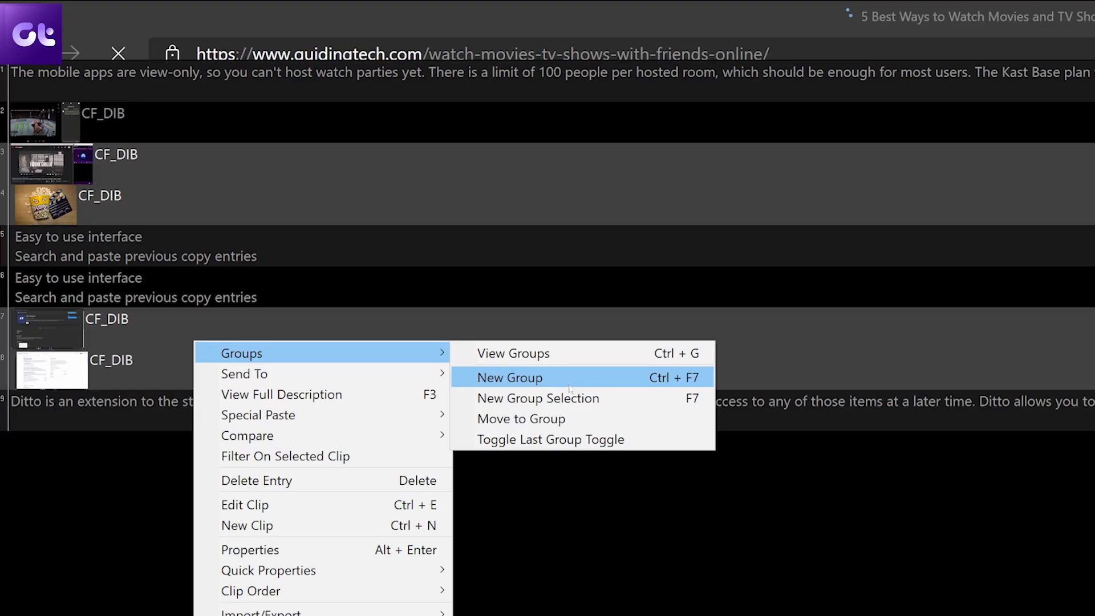
Create a new Ditto clip group named 'Imag' for image clips
click(568, 381)
text(Imag)
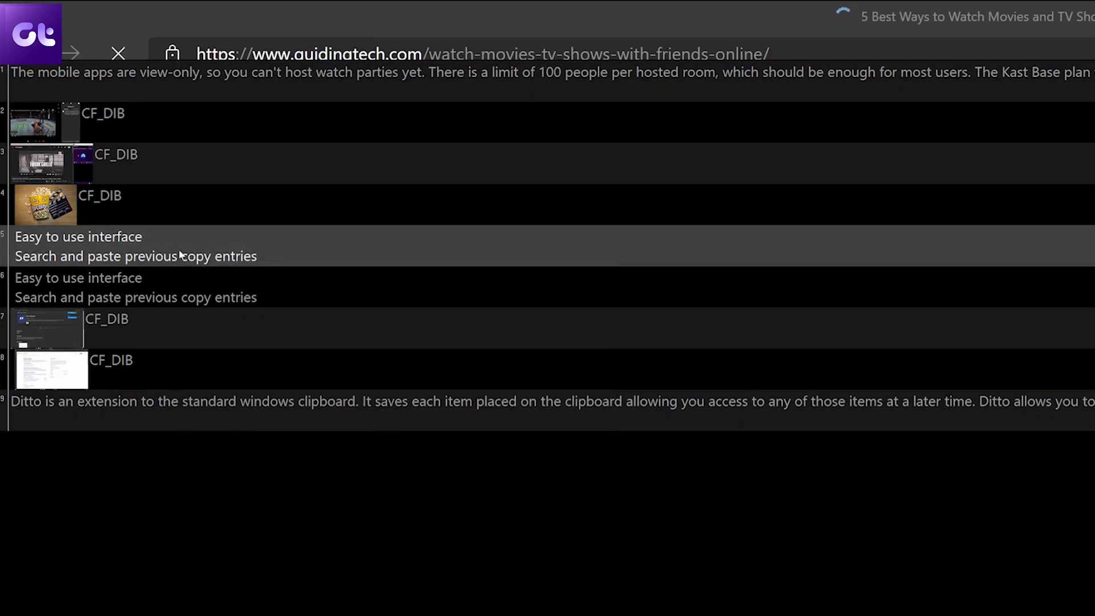
right_click(149, 85)
mouse_move(195, 38)
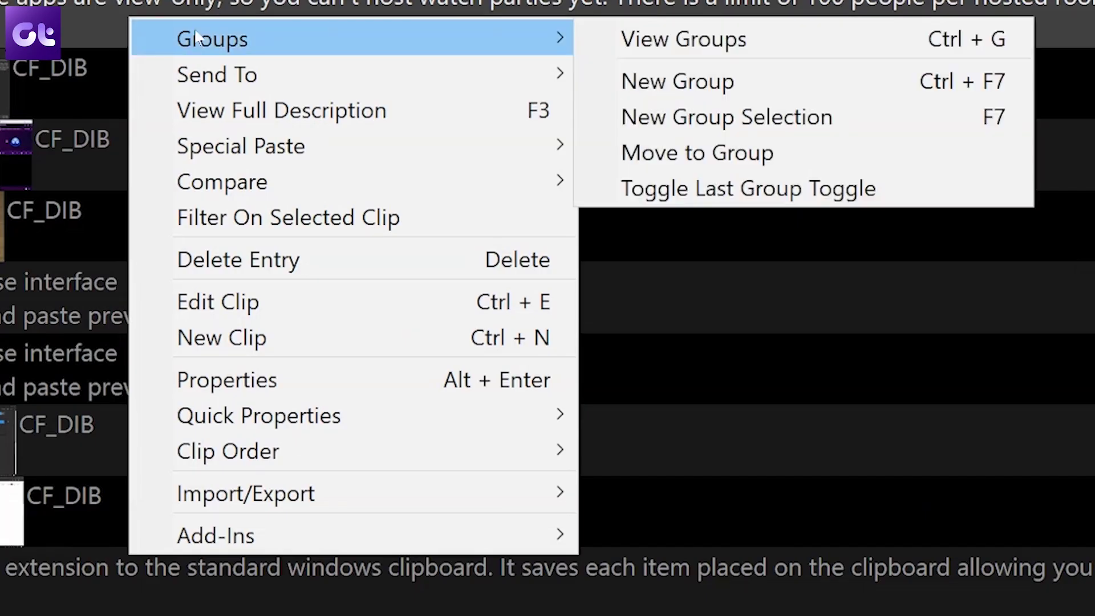
click(25, 245)
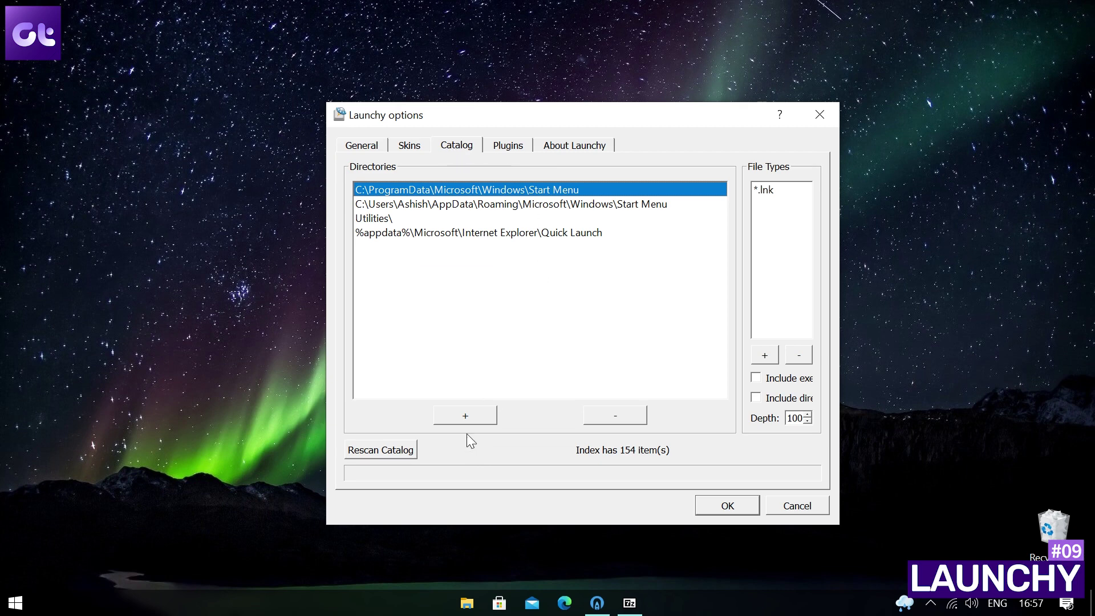
Add another folder to Launchy's catalog and narrow the search to find File Explorer
click(464, 417)
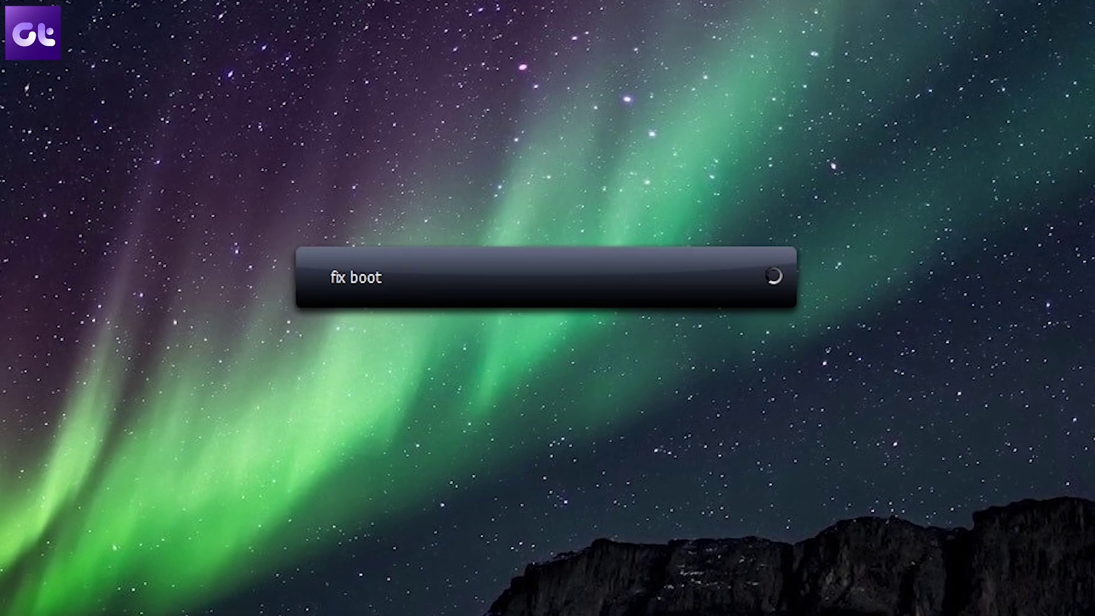
key(BackSpace)
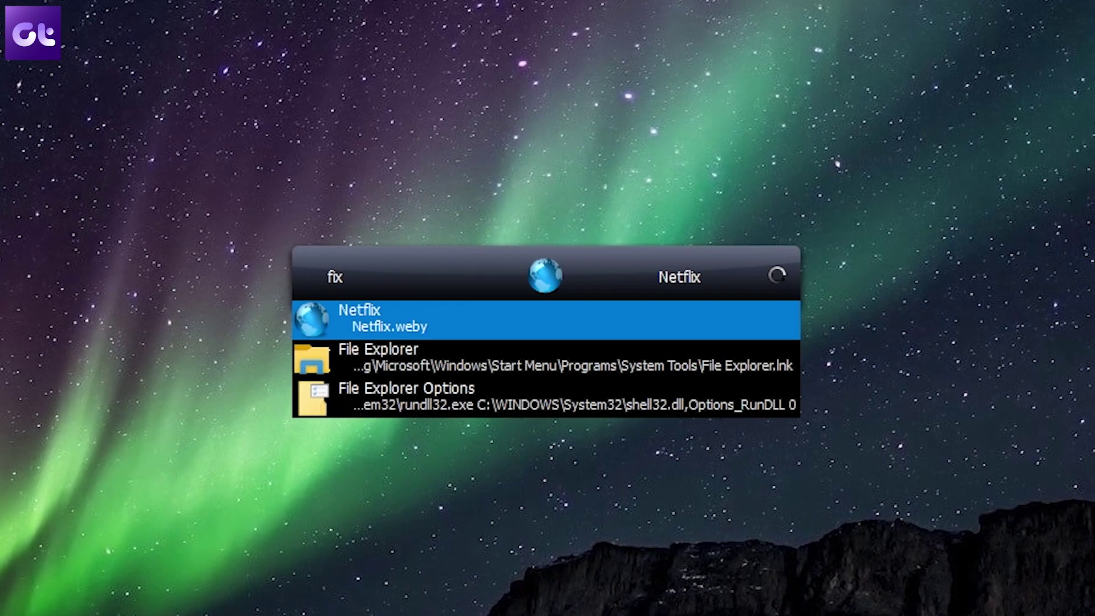
key(BackSpace)
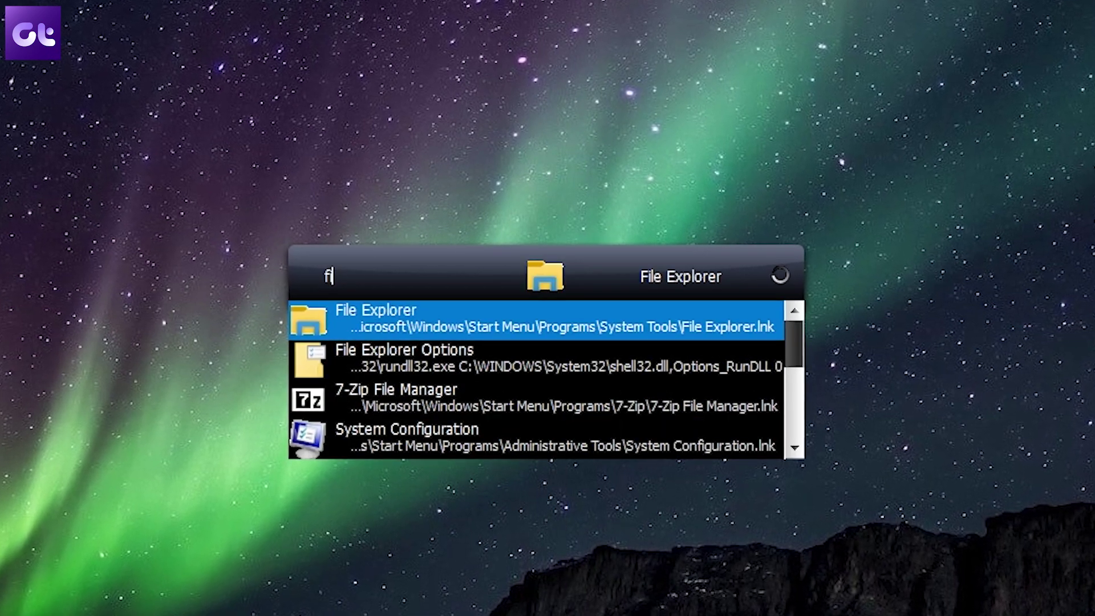
text(le e)
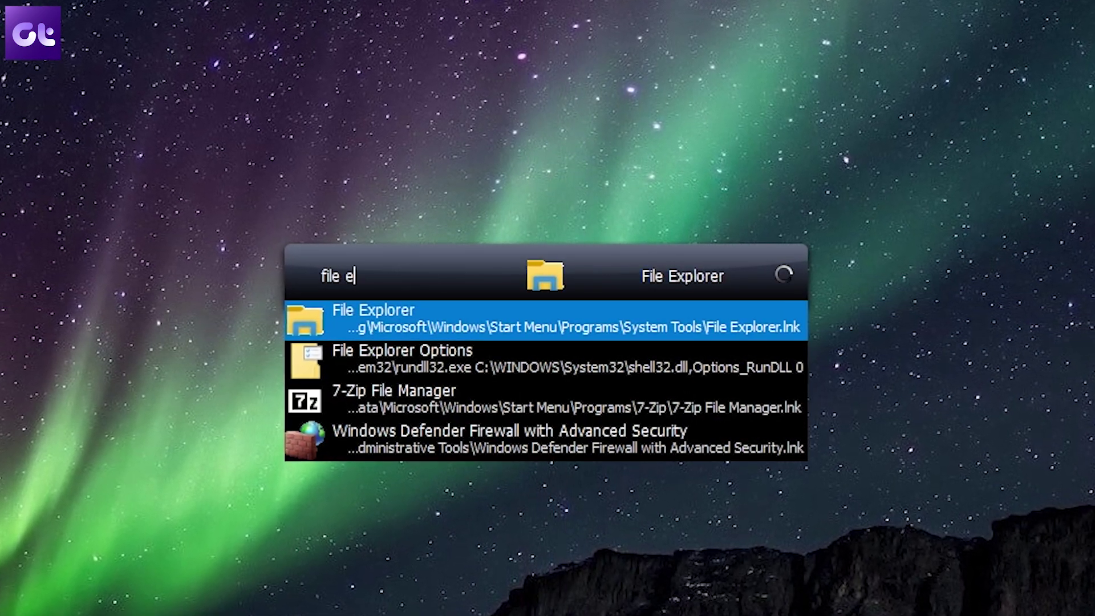
Search 'epic' in Launchy to find Epic Games Launcher
key(BackSpace)
key(BackSpace)
key(BackSpace)
key(BackSpace)
key(BackSpace)
key(BackSpace)
text(epic)
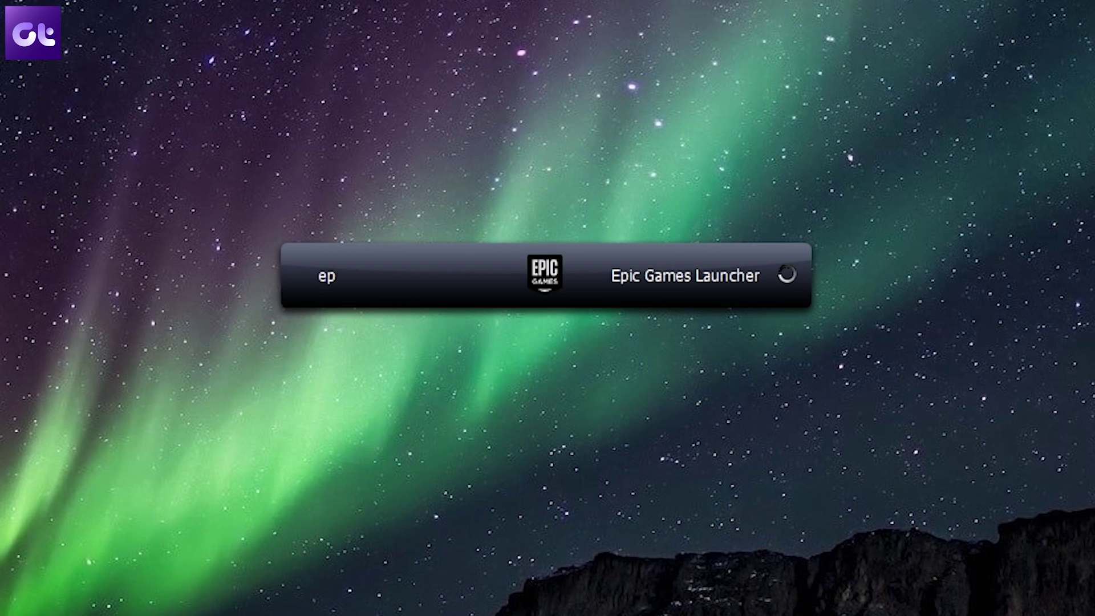
key(BackSpace)
key(BackSpace)
key(BackSpace)
key(BackSpace)
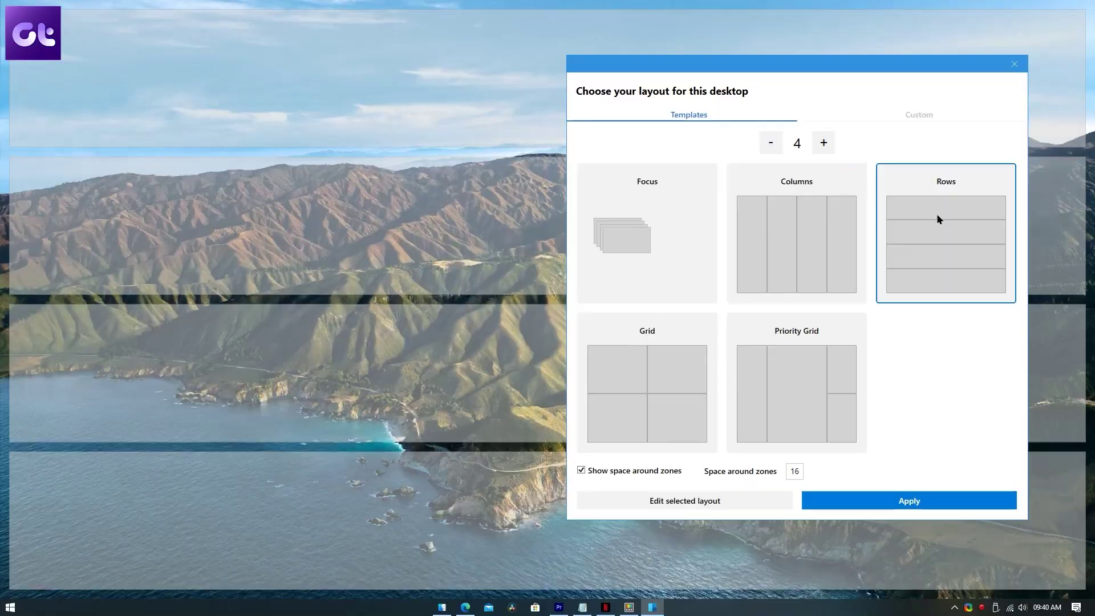
Apply the Grid zone layout, snap Maps into a zone, preview a .dxf file, and show Shortcut Guide
click(599, 383)
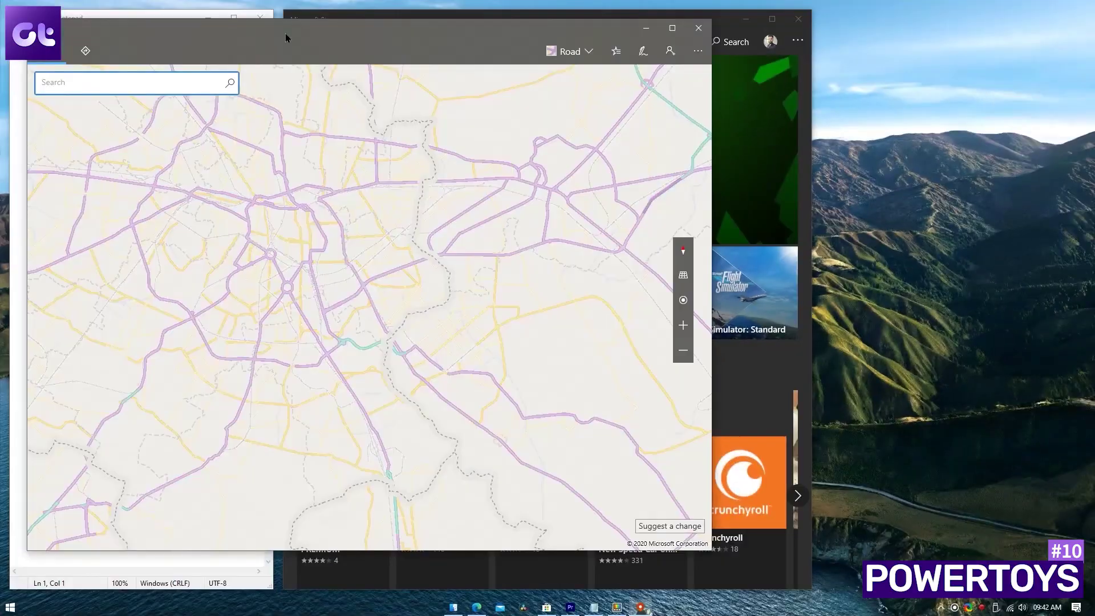
drag(285, 33, 961, 358)
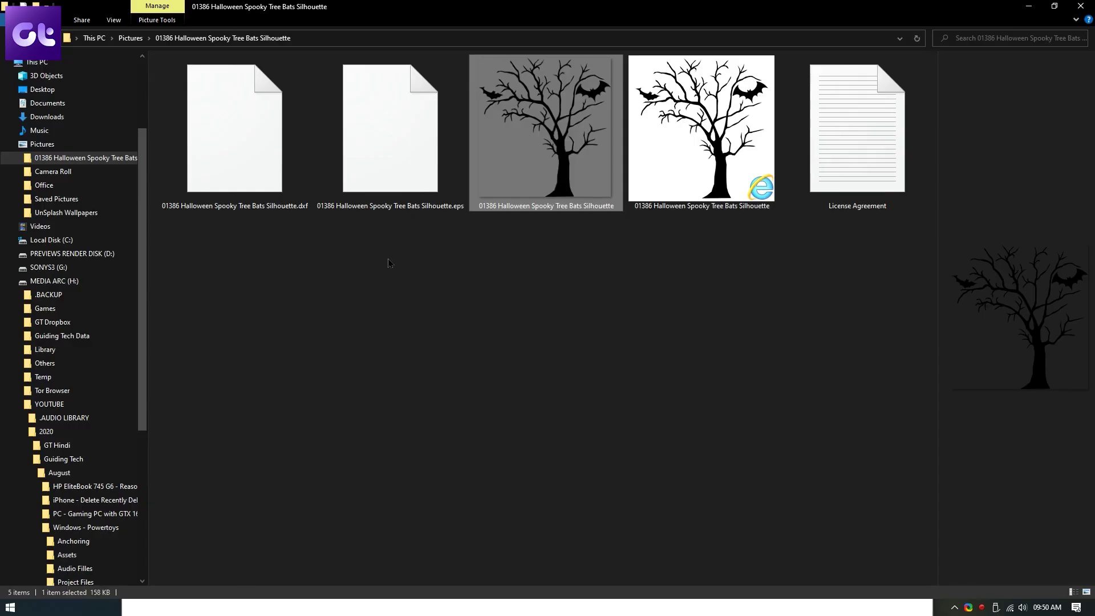
click(252, 172)
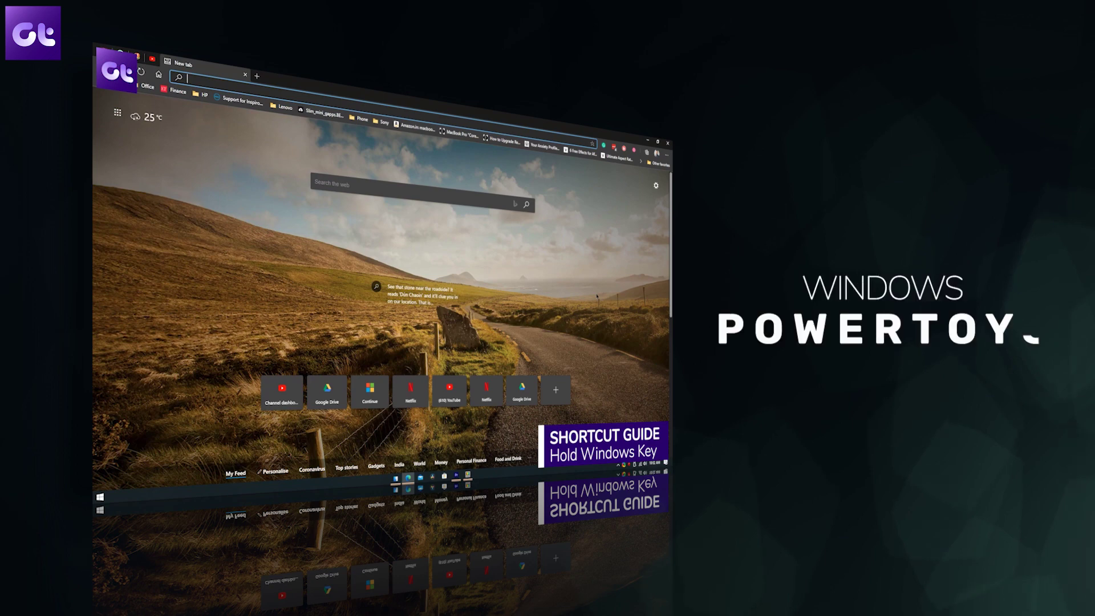
key(super)
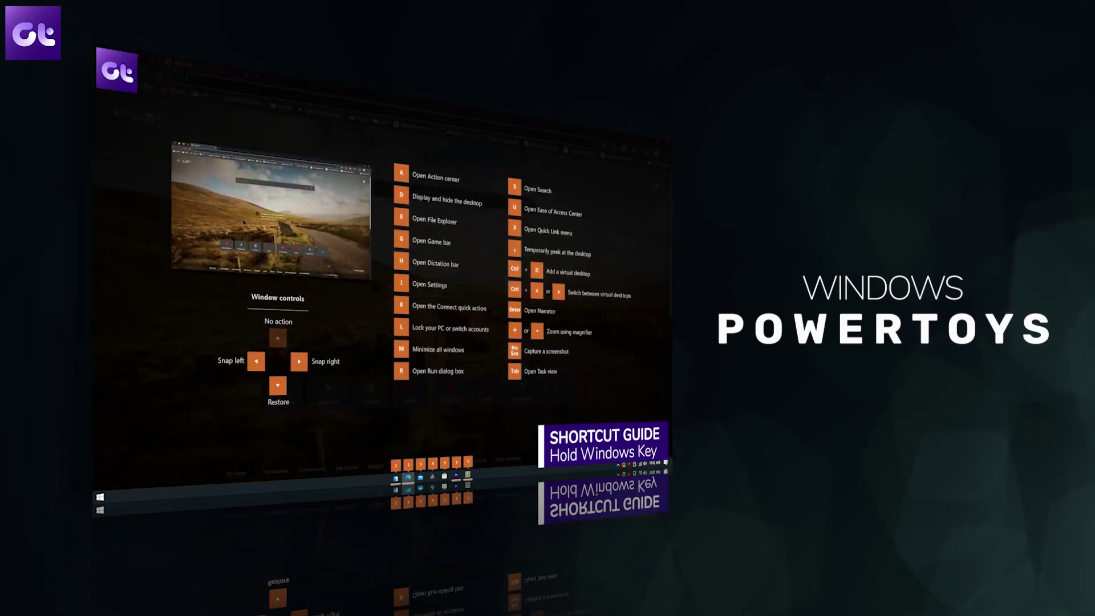